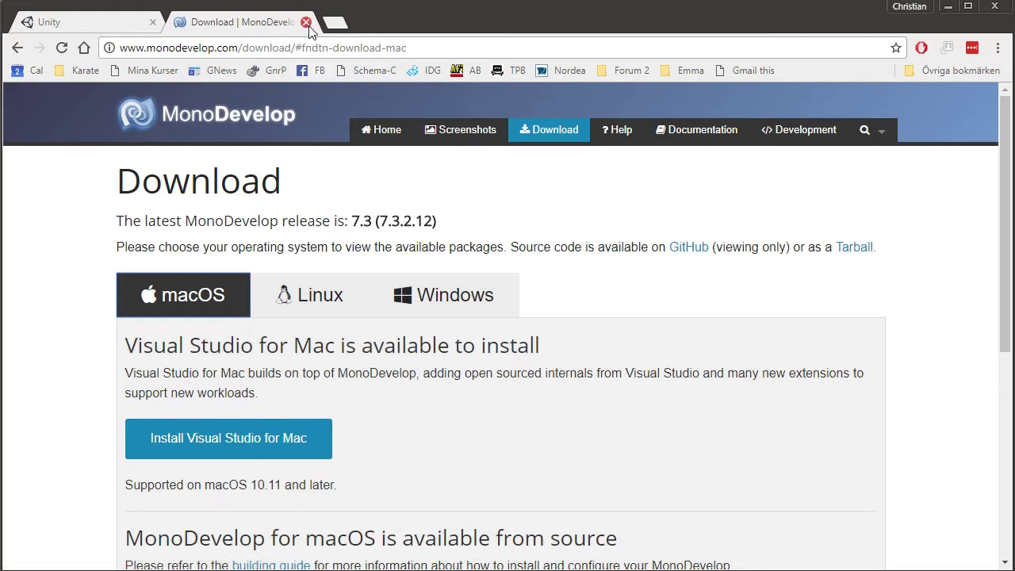
Close the MonoDevelop download page and the web browser
left_click(306, 22)
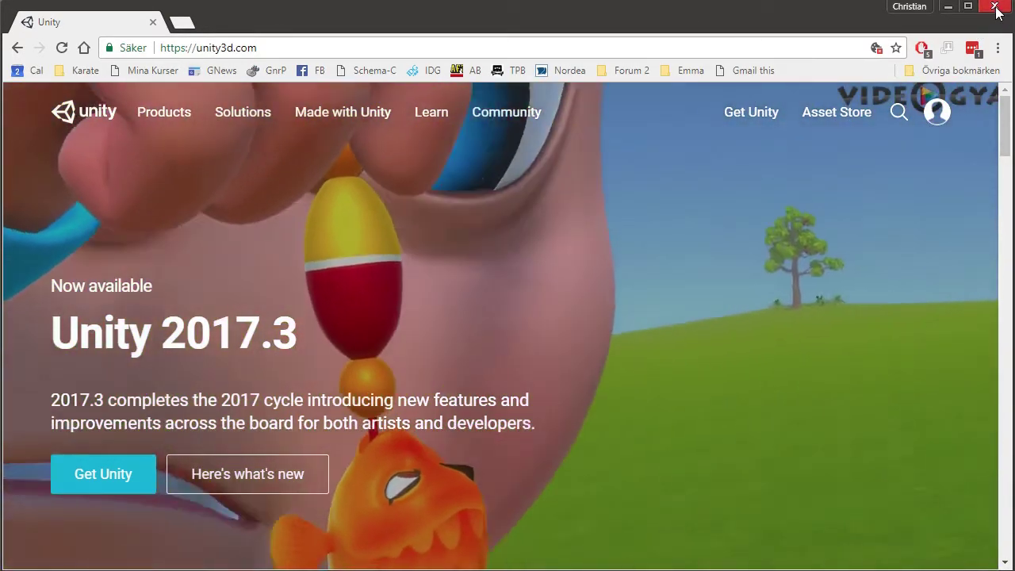
left_click(996, 8)
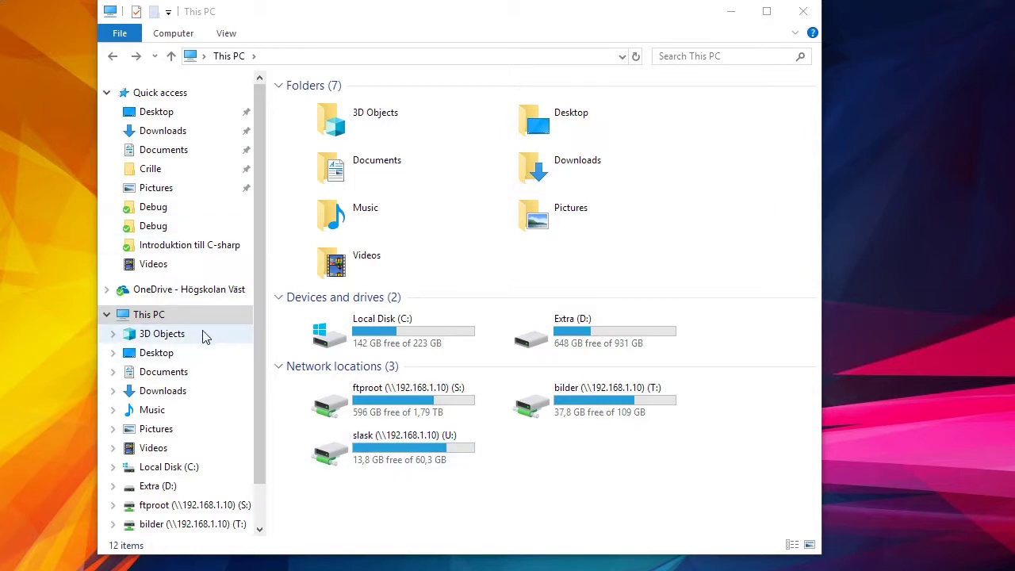
Browse to C:\Program Files\Unity, look into its Editor folder, and select the MonoDevelop shortcut in the MonoDevelop folder
double_click(383, 337)
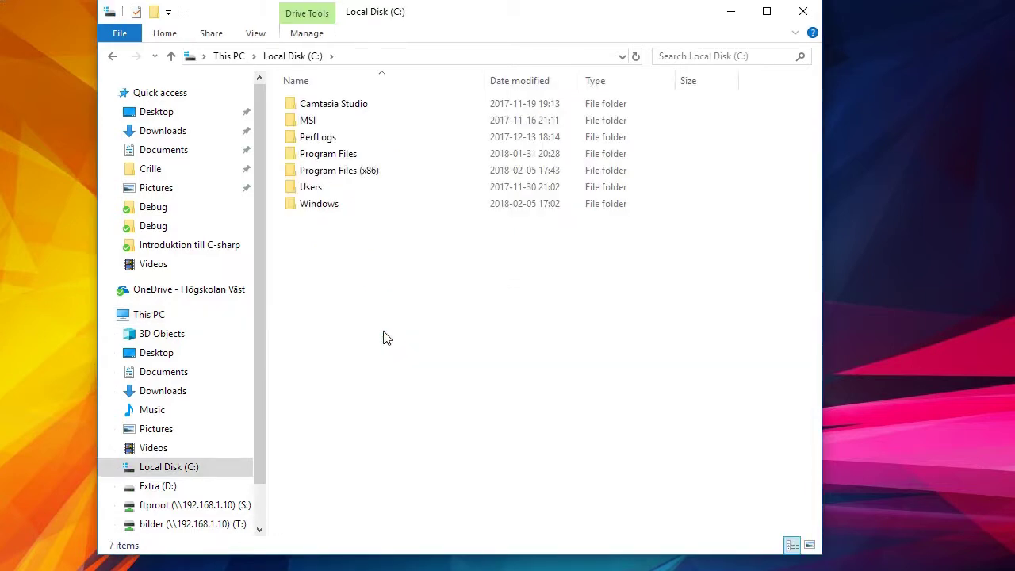
double_click(333, 153)
double_click(317, 453)
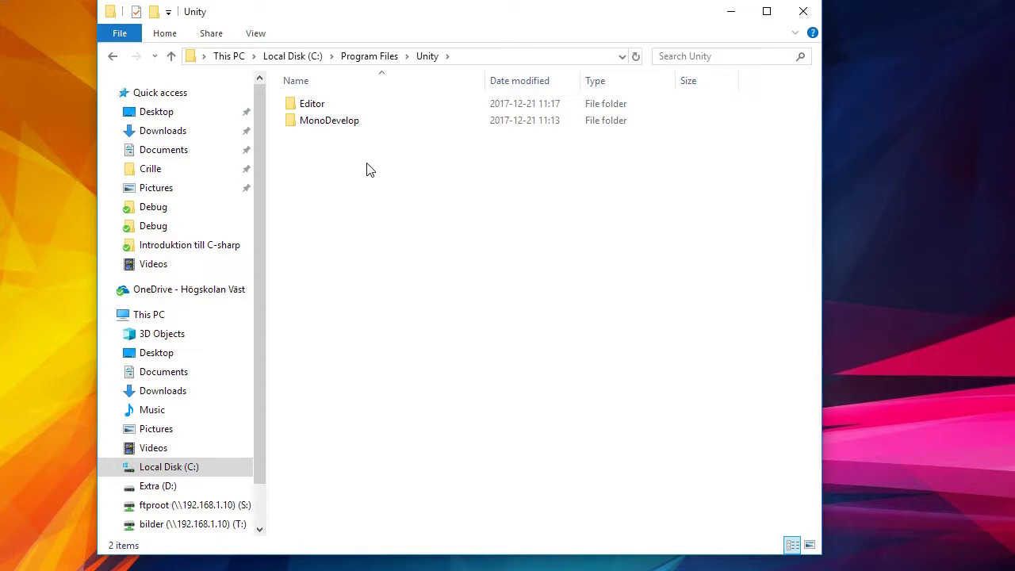
double_click(335, 104)
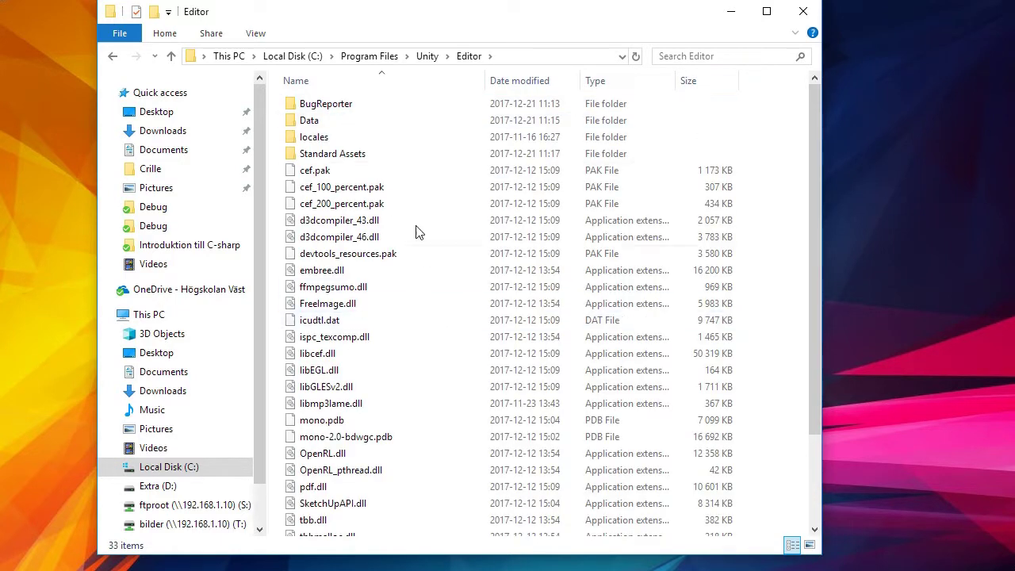
key("BackSpace")
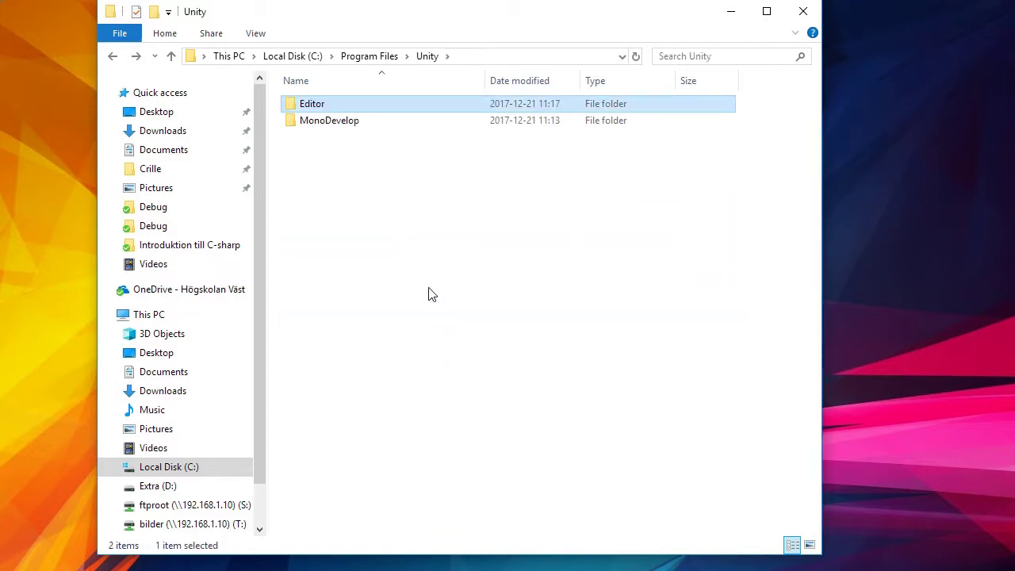
double_click(344, 123)
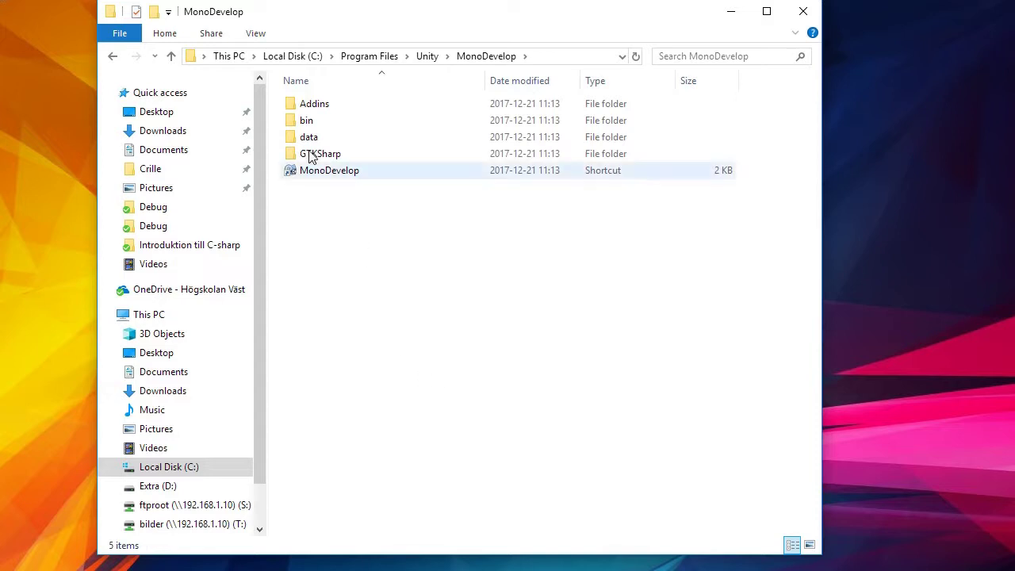
left_click(323, 174)
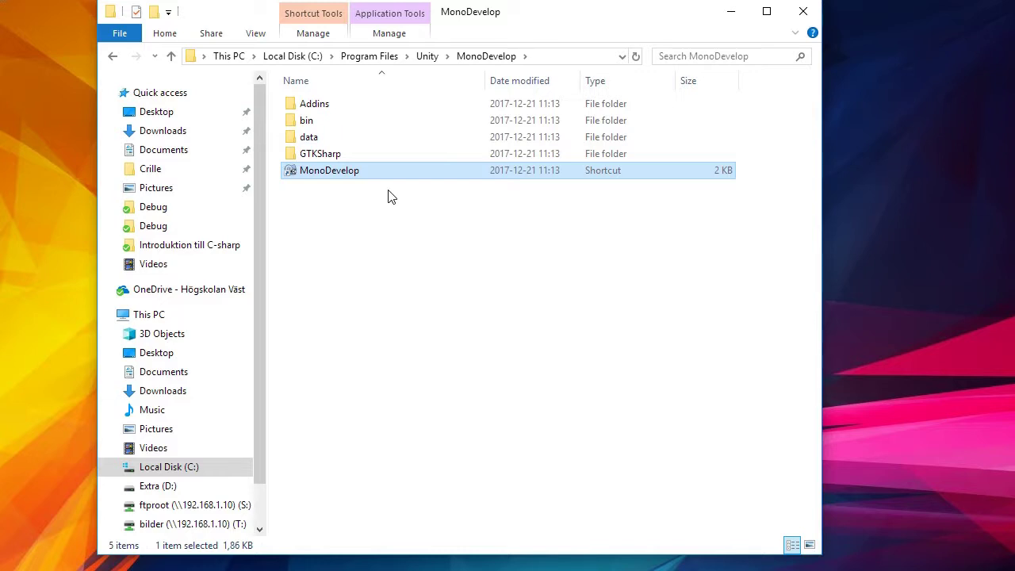
Check which actions are available for the MonoDevelop shortcut, including pinning, and close the folder window
right_click(343, 175)
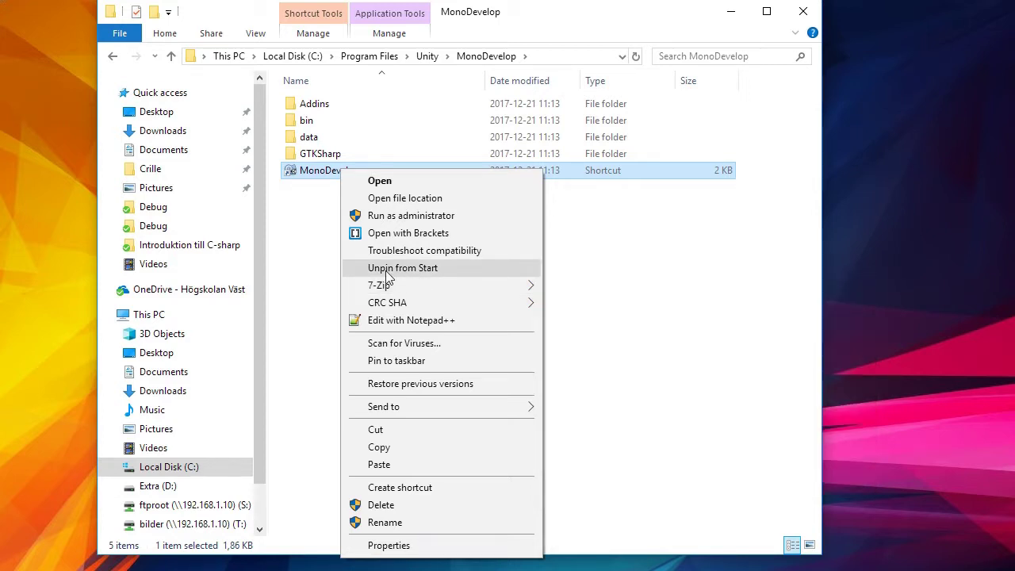
left_click(667, 320)
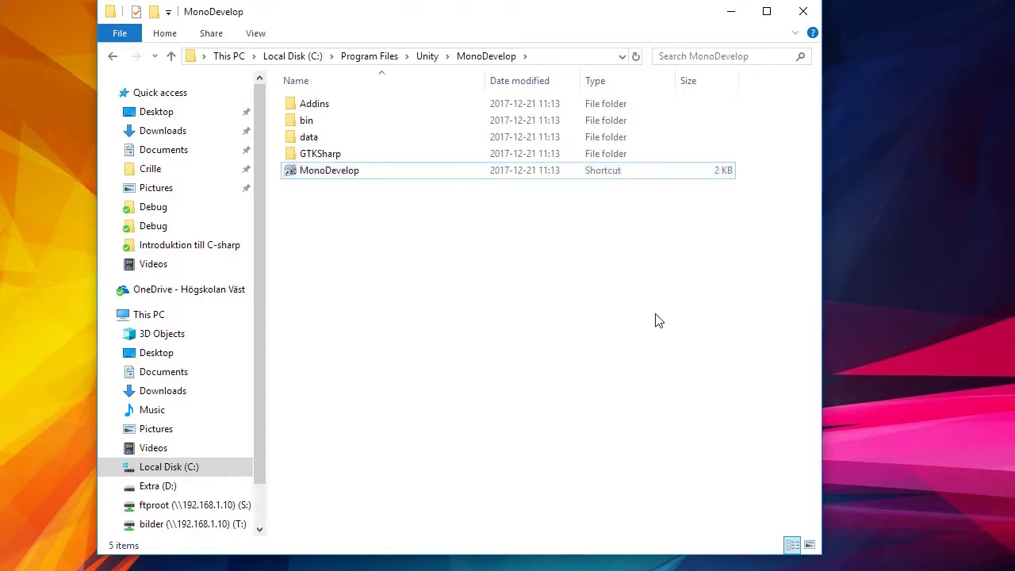
left_click(803, 12)
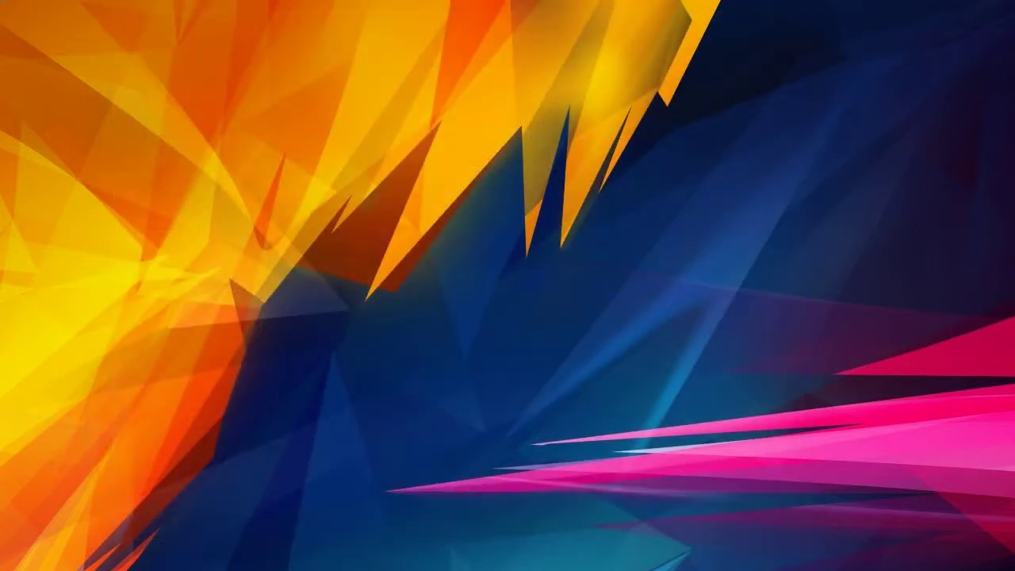
Look for MonoDevelop among the programs installed on the computer
key("super")
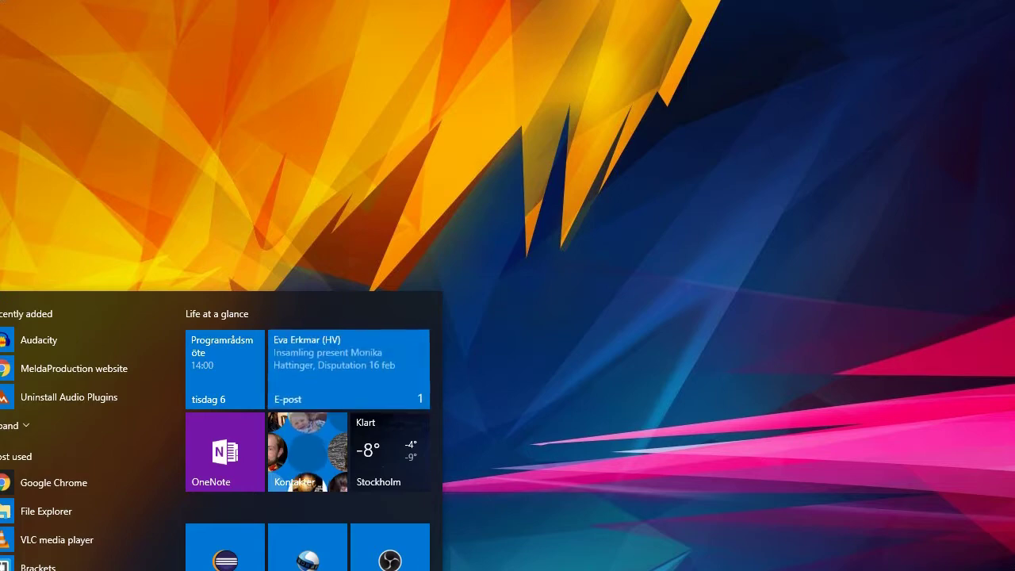
key("Escape")
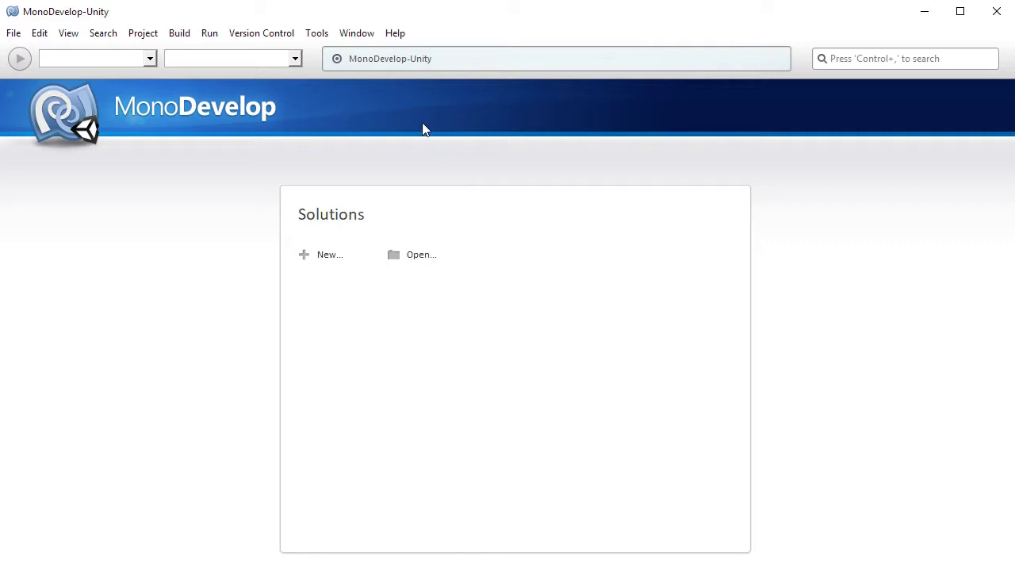
Open the MonoDevelop options and examine the available user interface languages without choosing another one
left_click(322, 35)
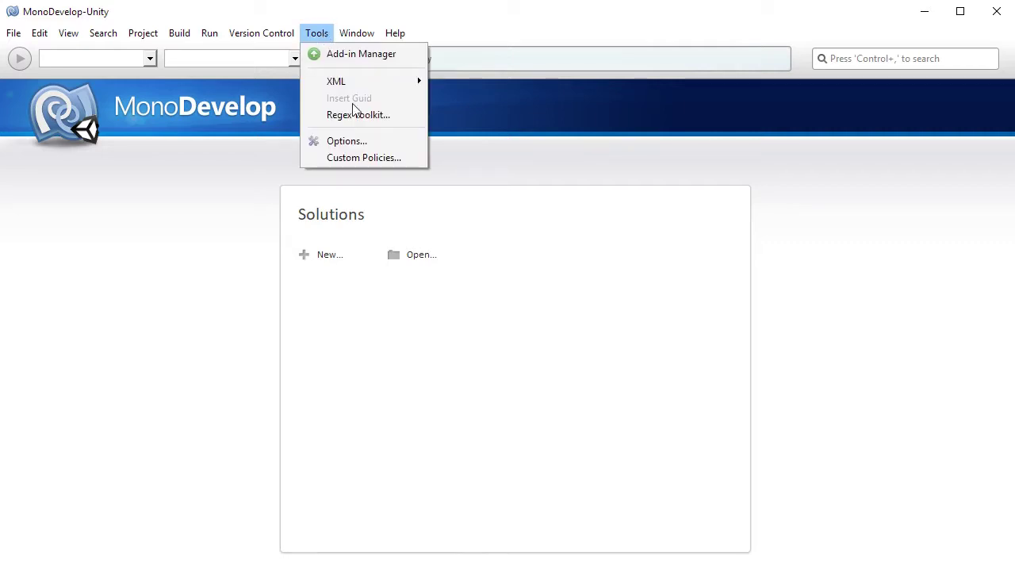
left_click(351, 143)
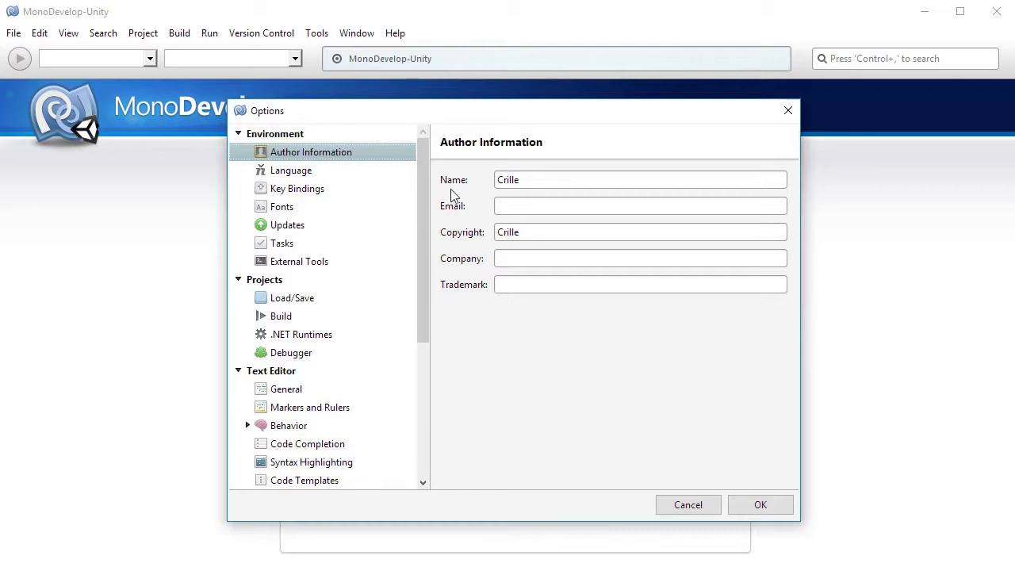
left_click(300, 181)
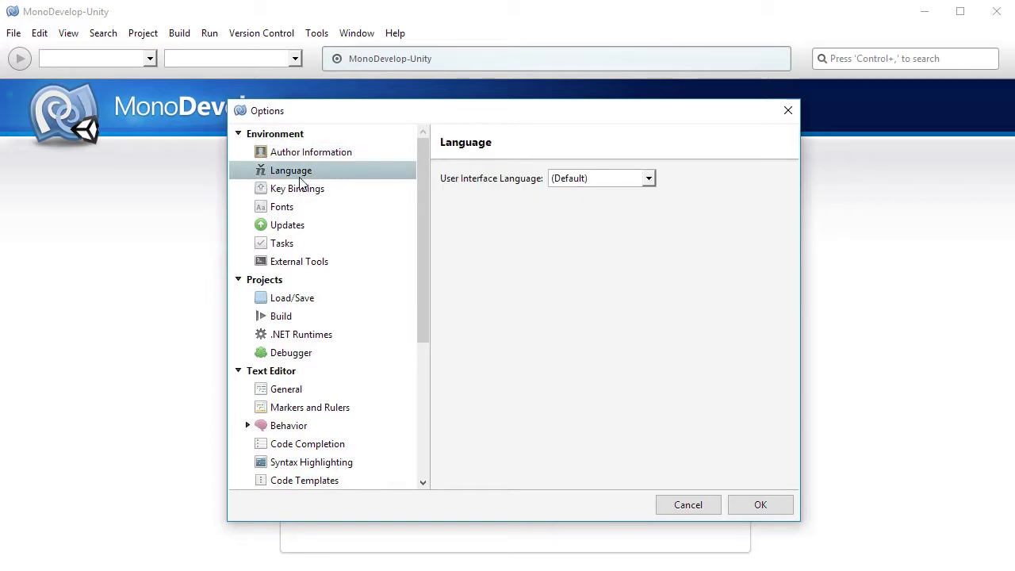
left_click(602, 180)
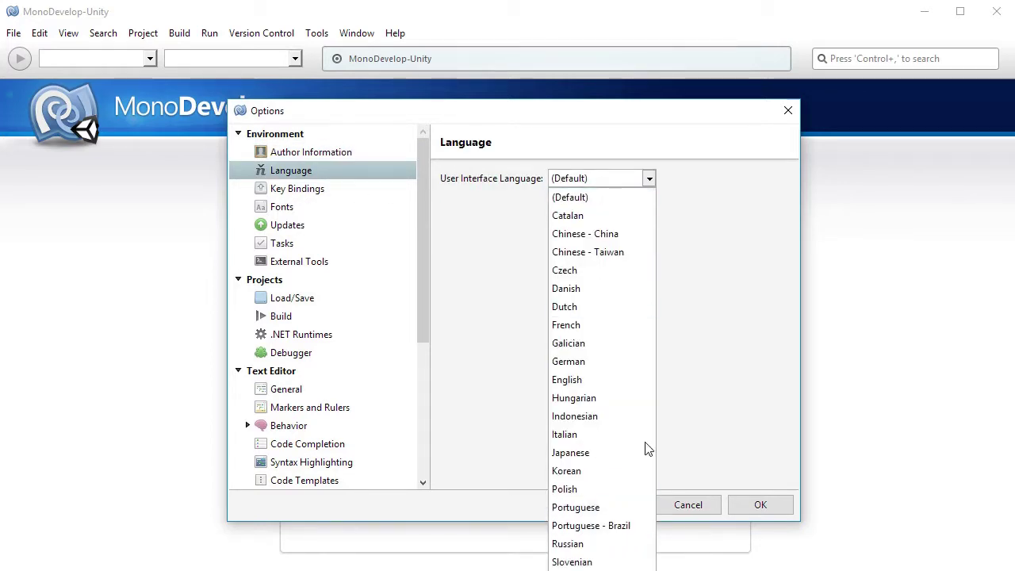
left_click(749, 340)
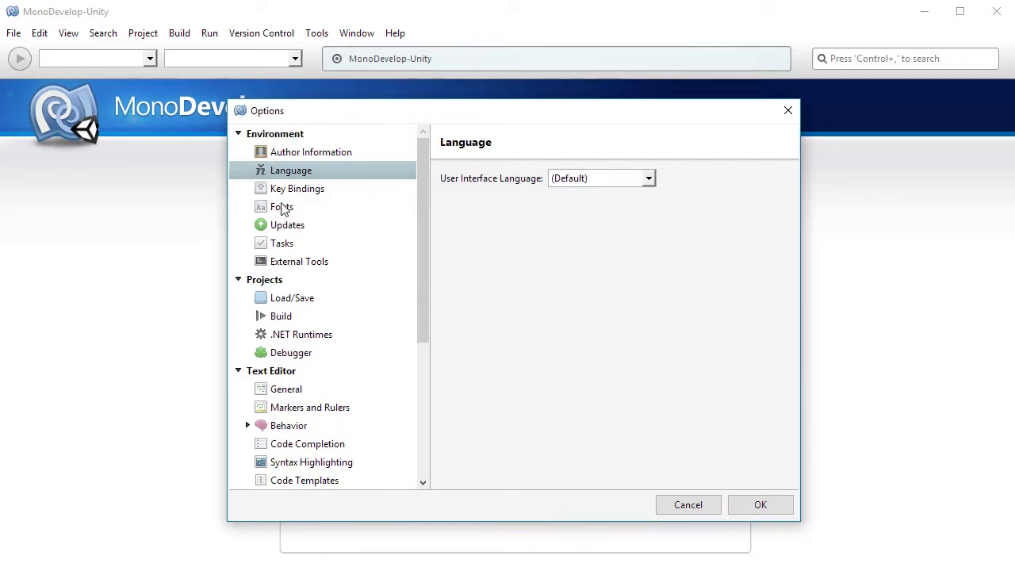
Set the text editor font to Consolas 12 and accept Segoe UI 11 for the general pad text
left_click(283, 207)
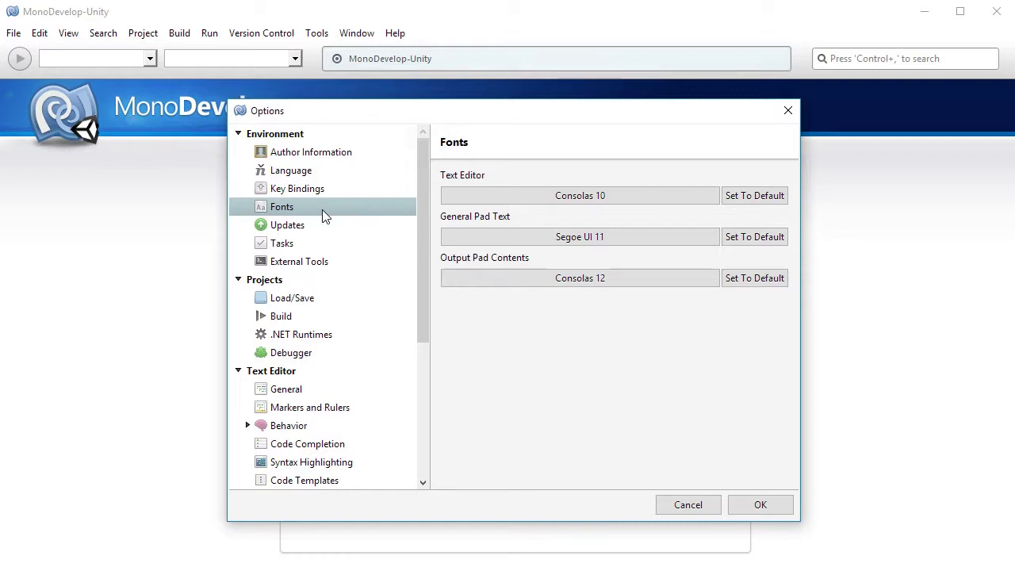
left_click(612, 195)
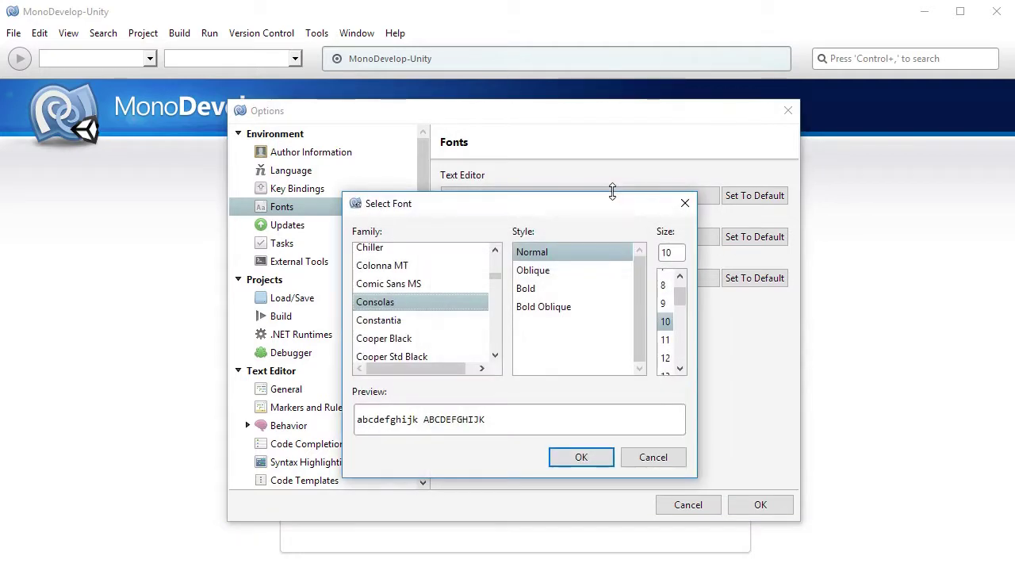
left_click(666, 358)
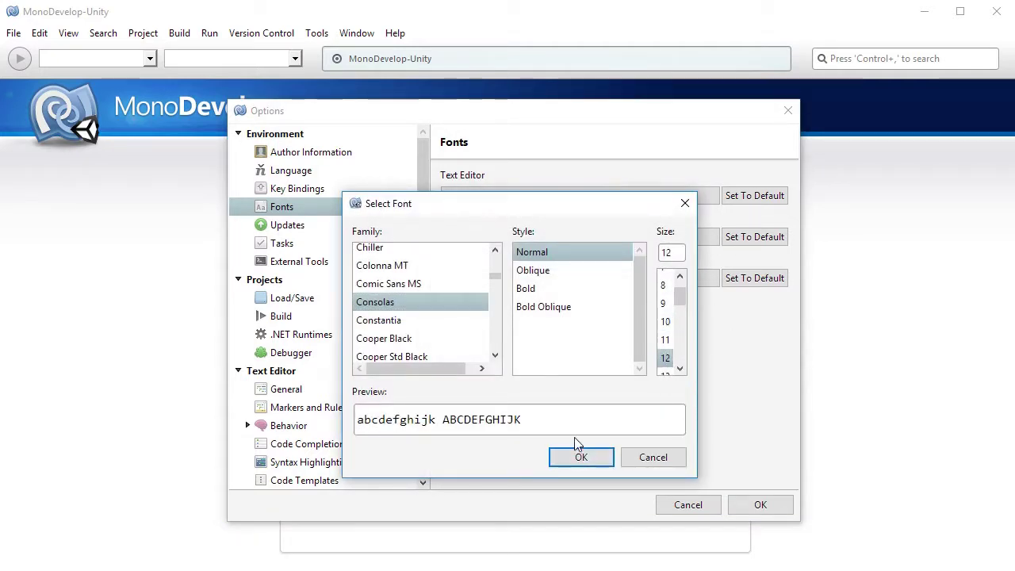
left_click(580, 460)
left_click(618, 242)
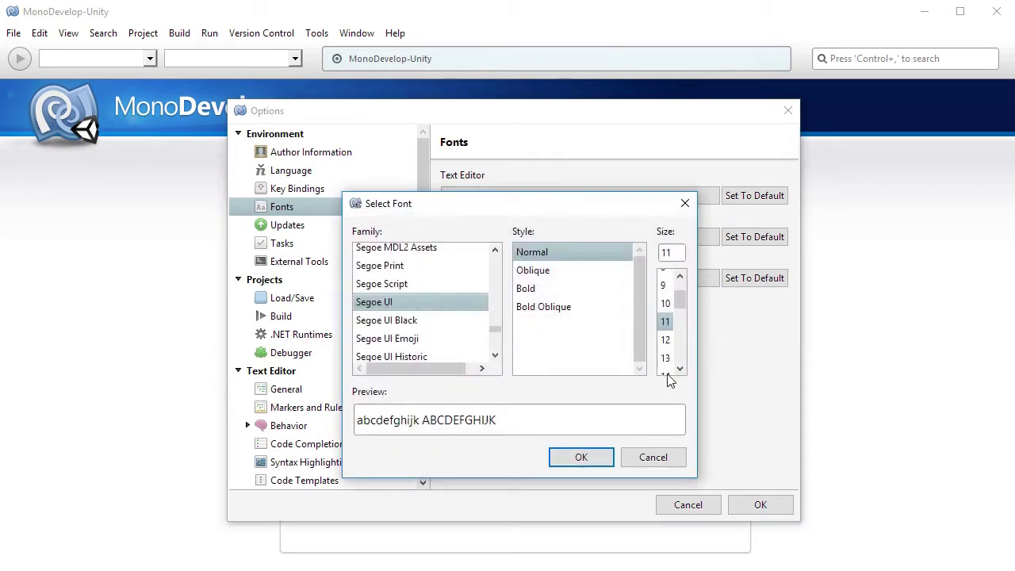
left_click(584, 463)
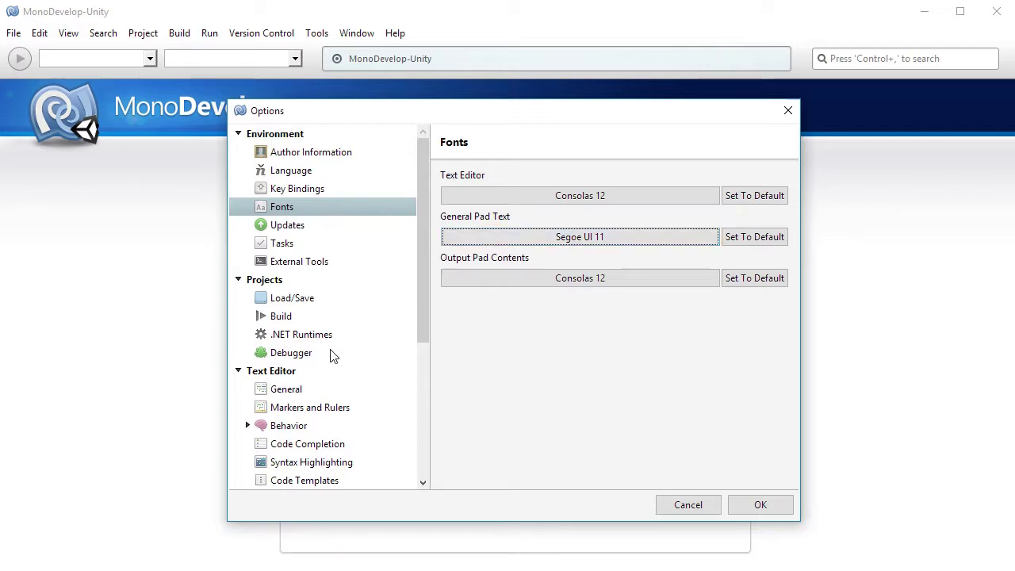
Set the default solution location to the CSharp folder inside the user's home folder
left_click(290, 305)
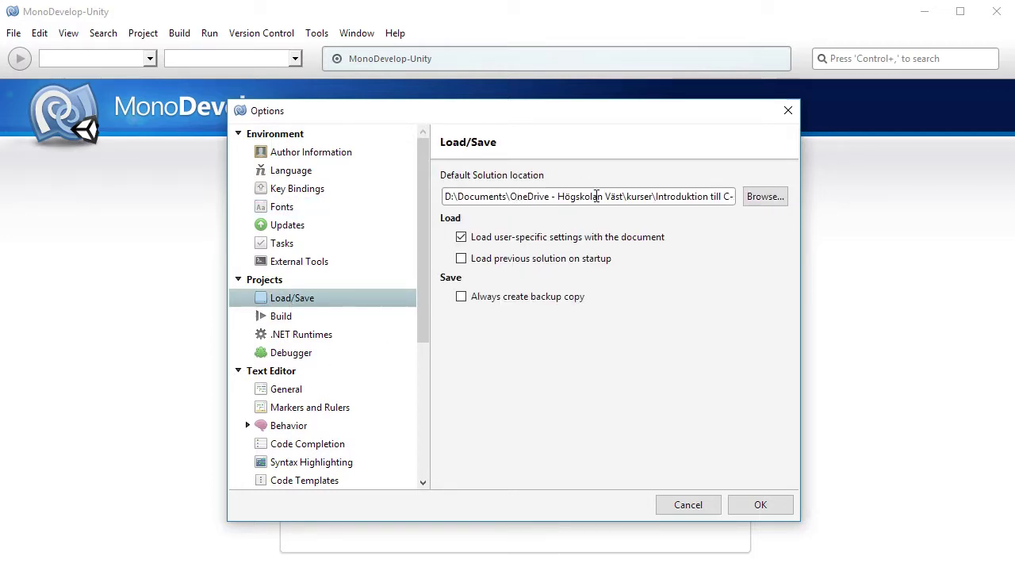
left_click(766, 199)
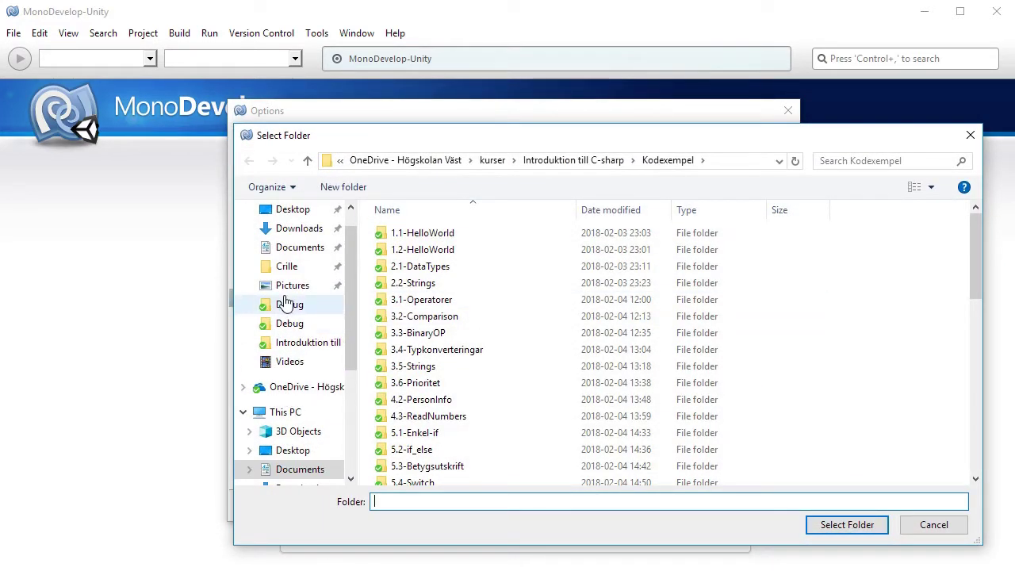
left_click(287, 268)
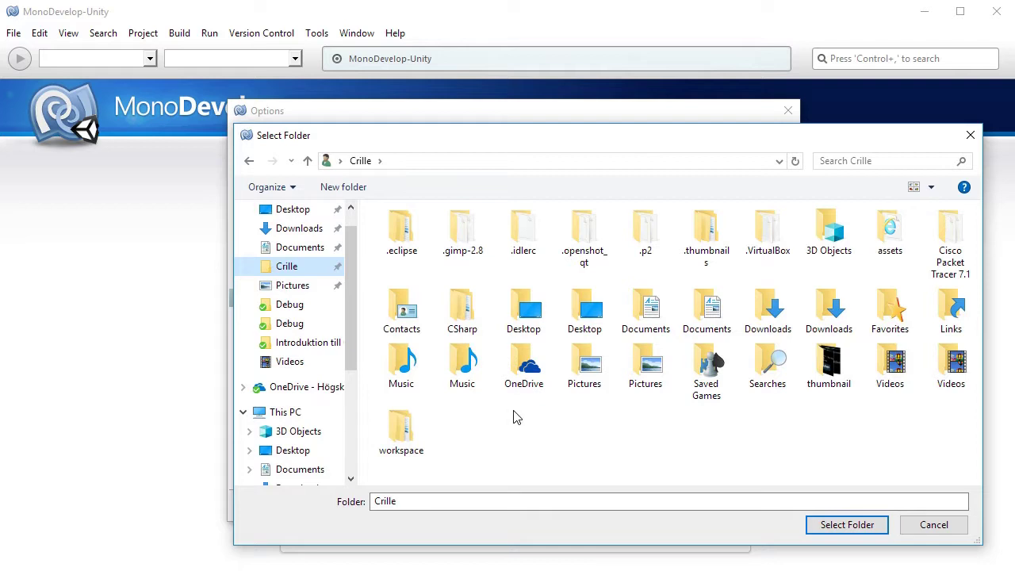
double_click(466, 317)
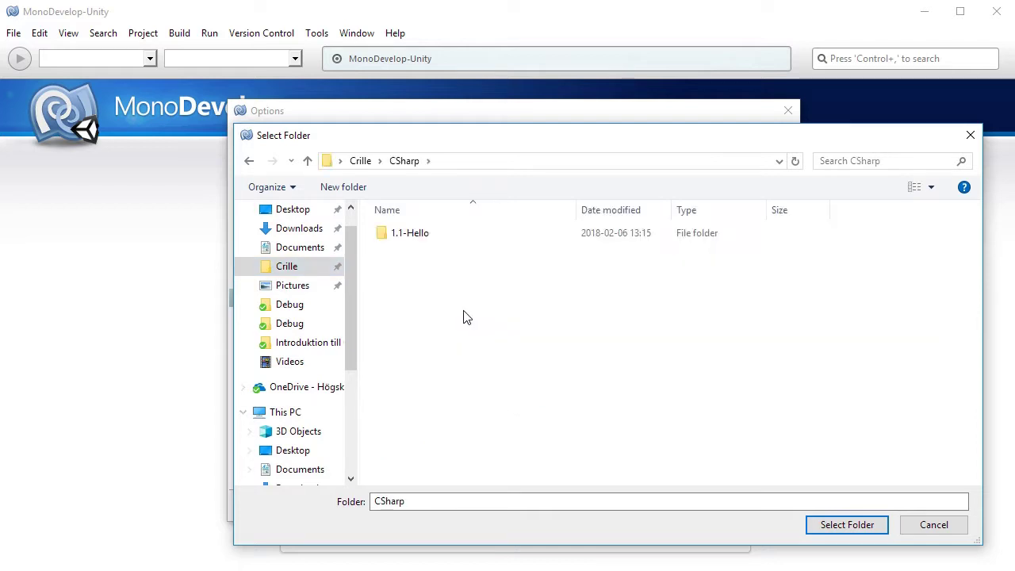
left_click(872, 524)
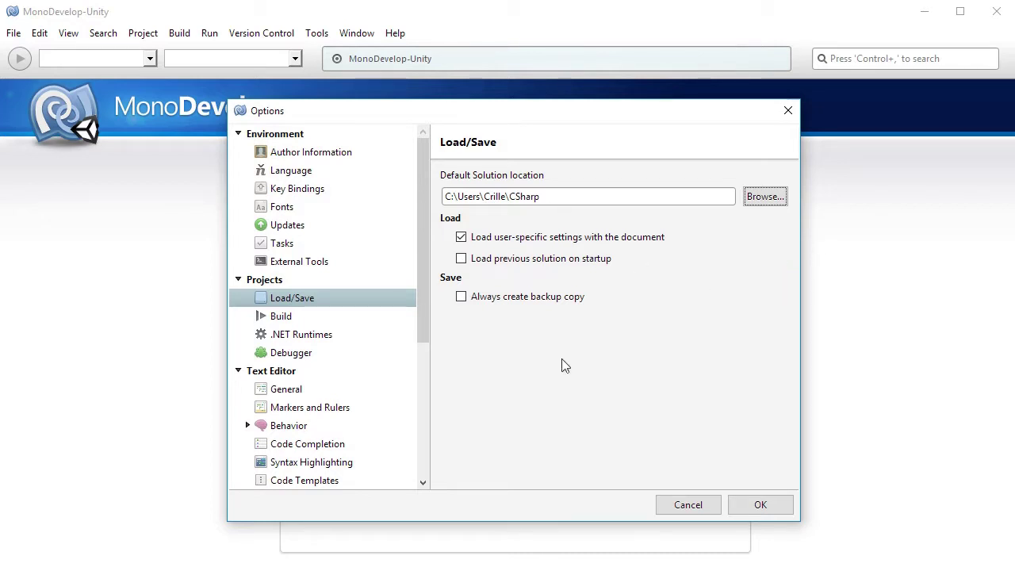
Review the text editor's general and behavior settings, switching Insert matching brace off and back on
left_click(278, 382)
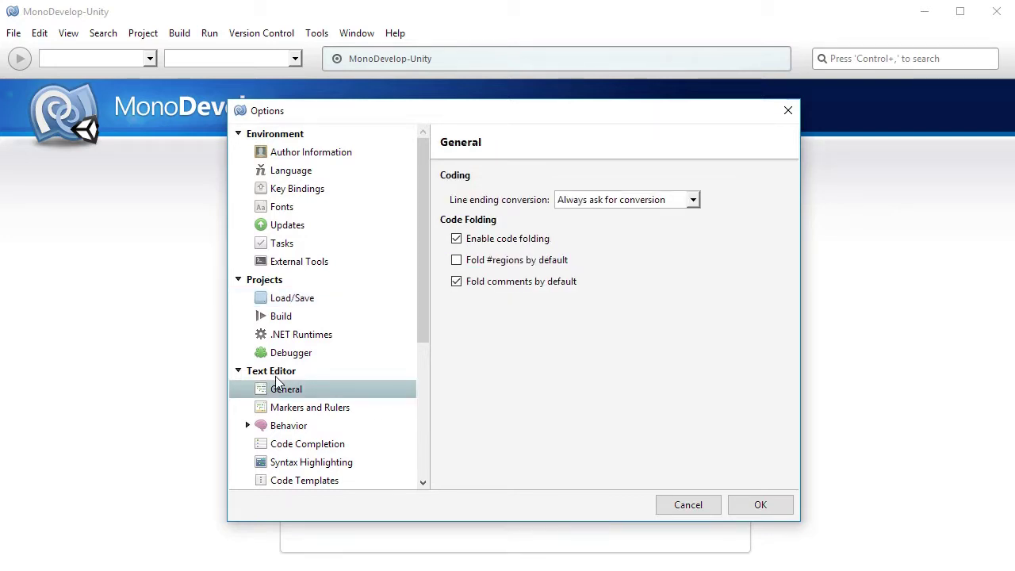
left_click(287, 425)
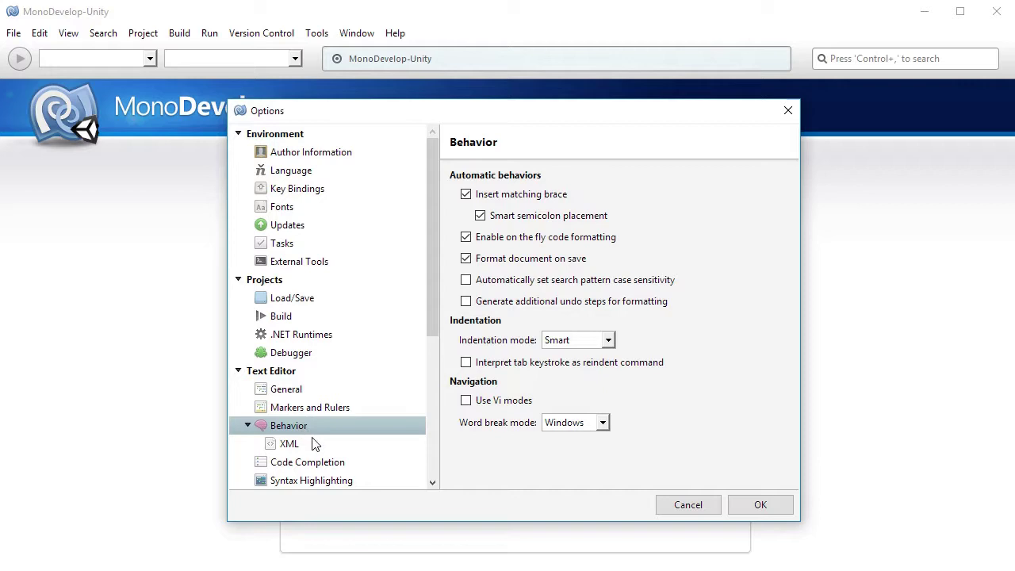
left_click(517, 198)
left_click(521, 198)
Review the syntax highlighting color schemes and browse the C# code templates
left_click_drag(440, 322, 449, 387)
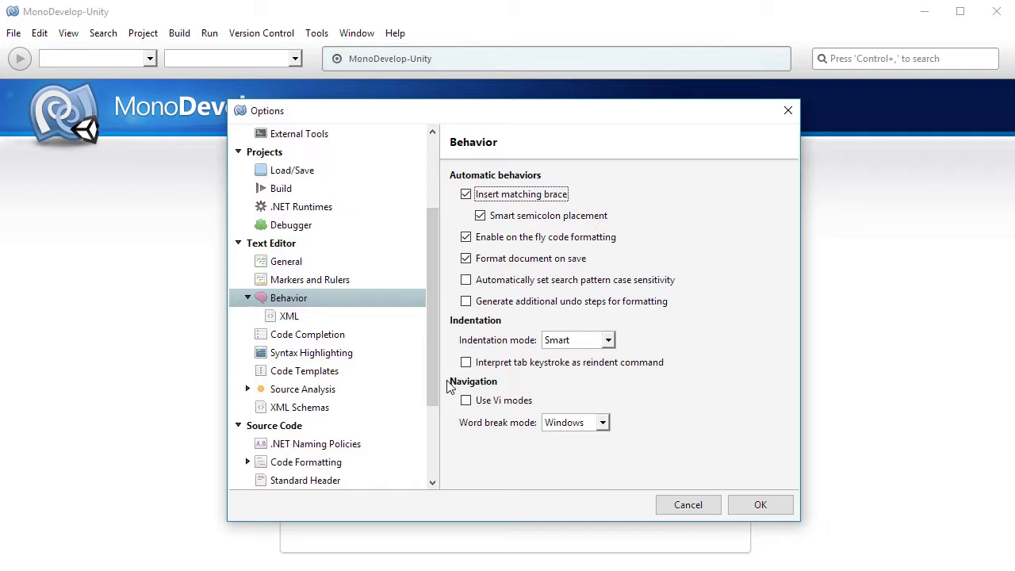
left_click(324, 354)
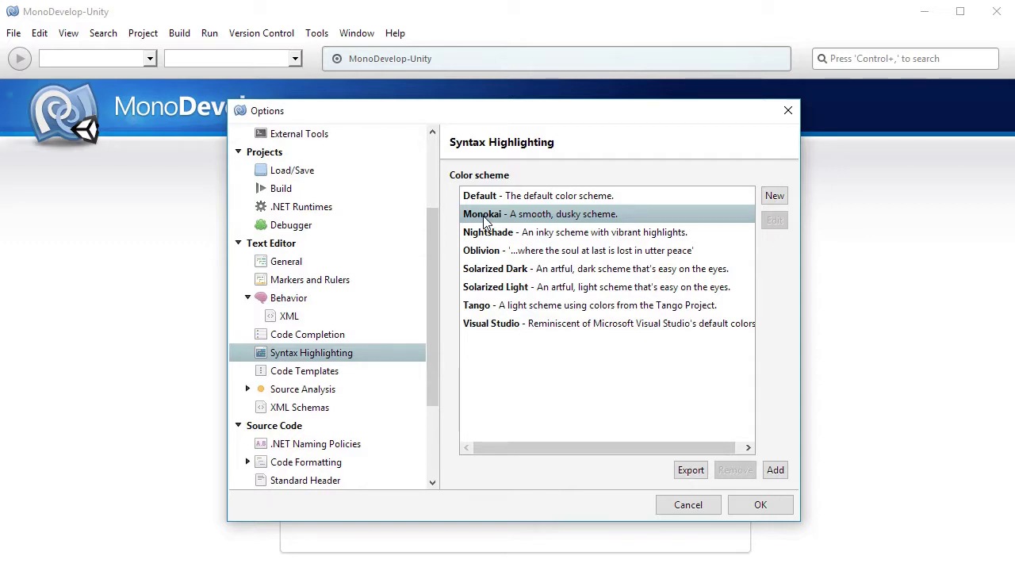
left_click(308, 374)
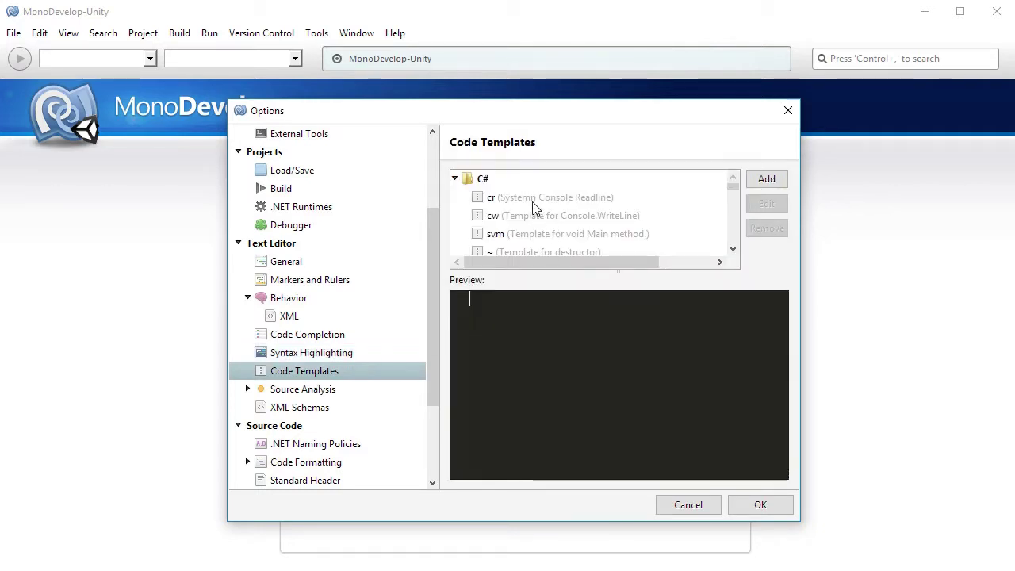
left_click(732, 249)
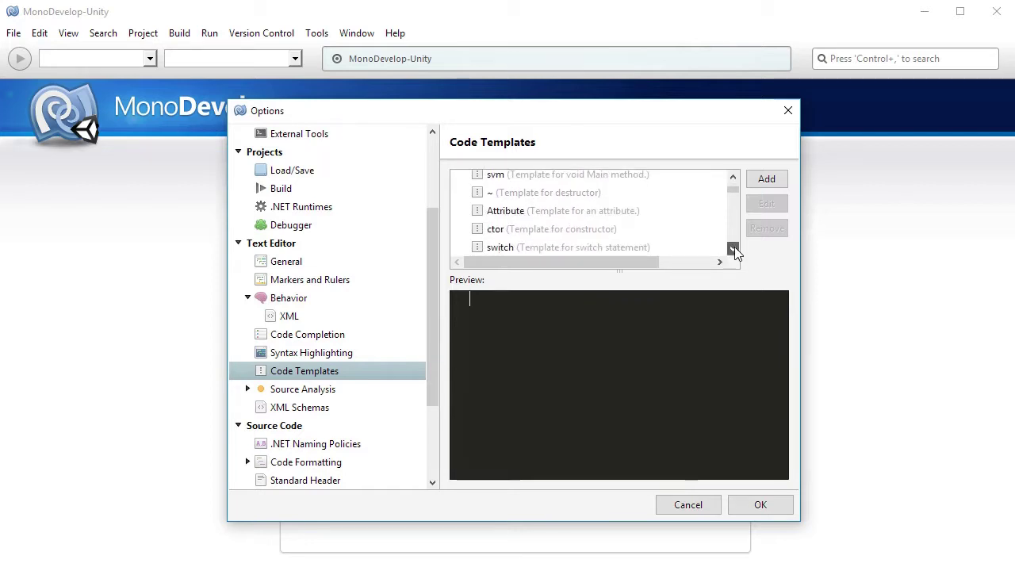
left_click(733, 248)
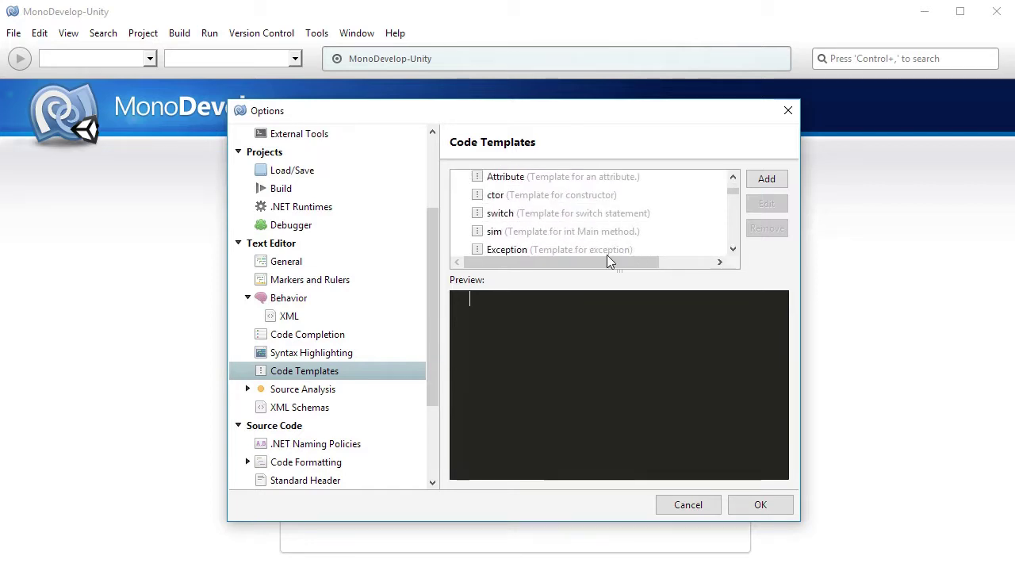
Preview the C# cw code template and review the text style and C# format settings for C# source code
scroll(735, 191, "up", 5)
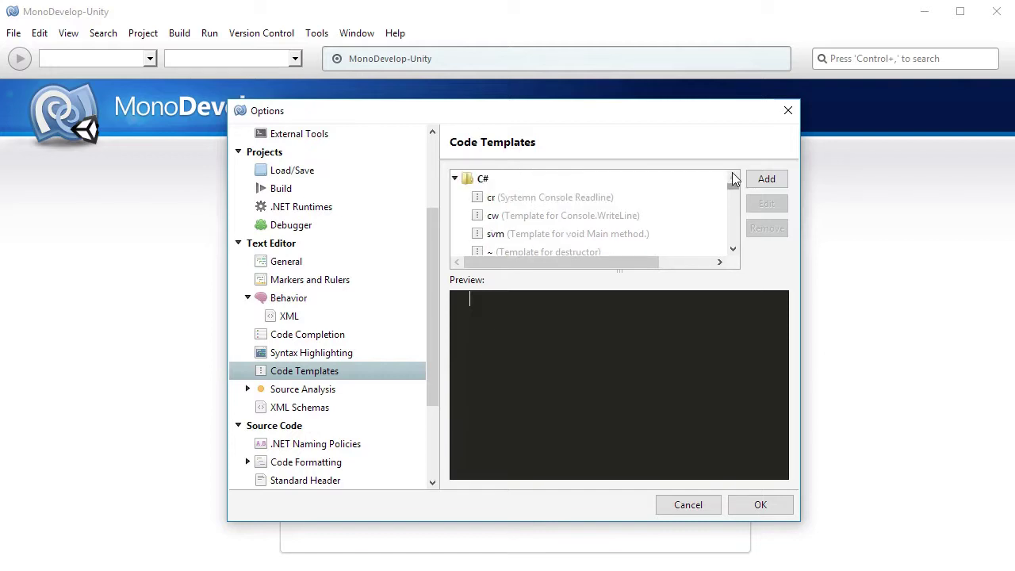
left_click(501, 217)
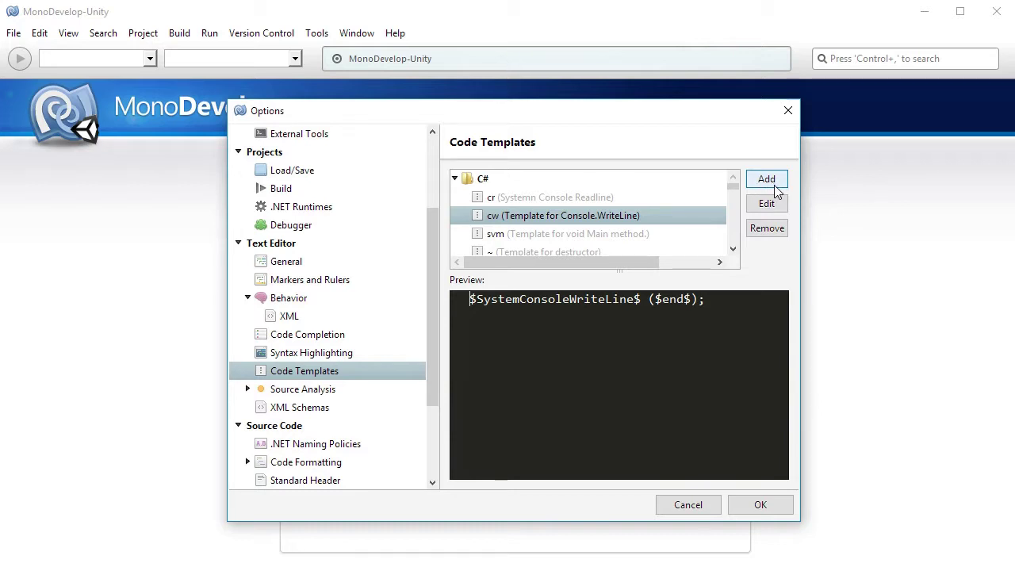
left_click_drag(429, 371, 434, 435)
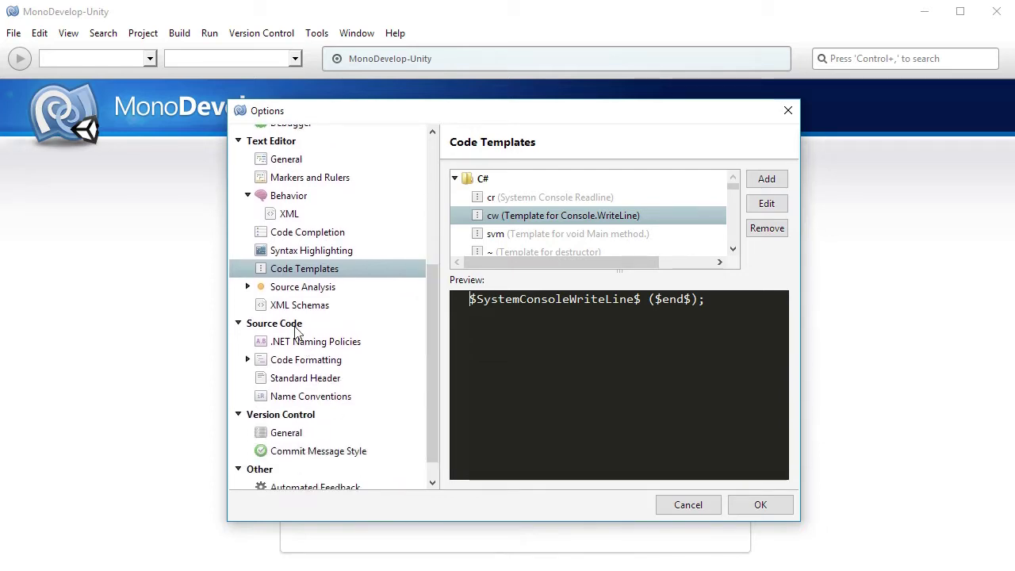
left_click(306, 363)
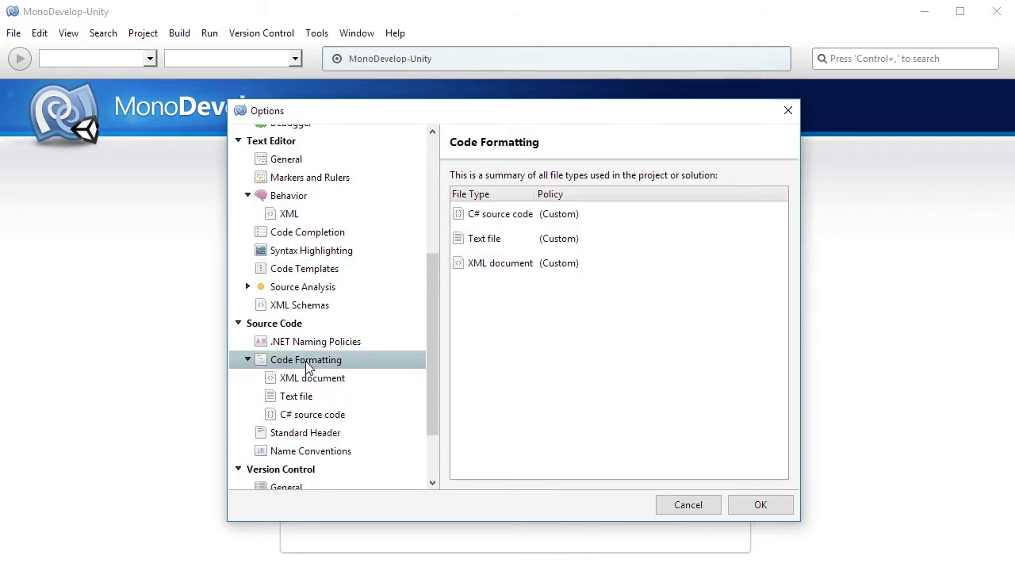
left_click(312, 419)
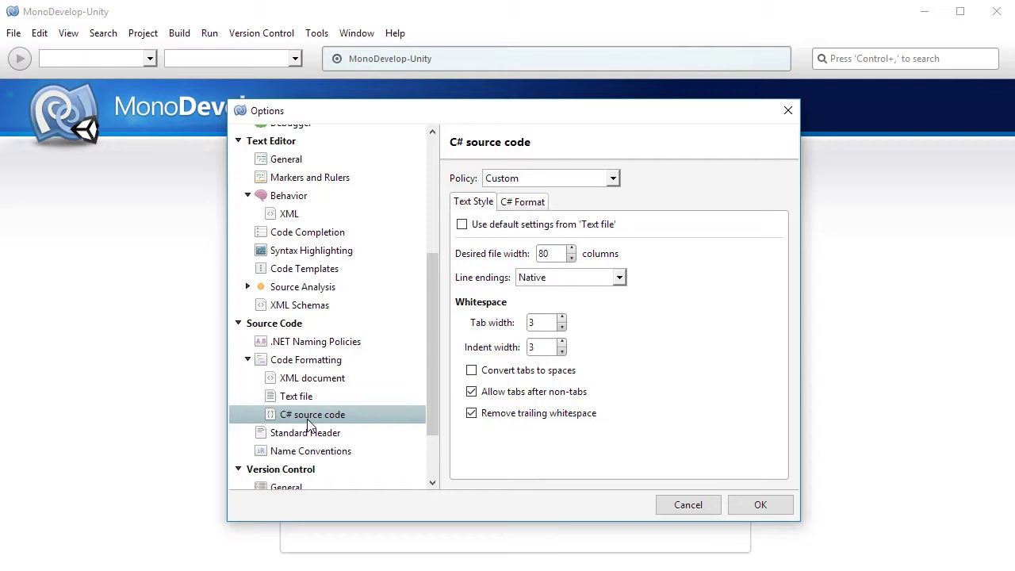
left_click(538, 203)
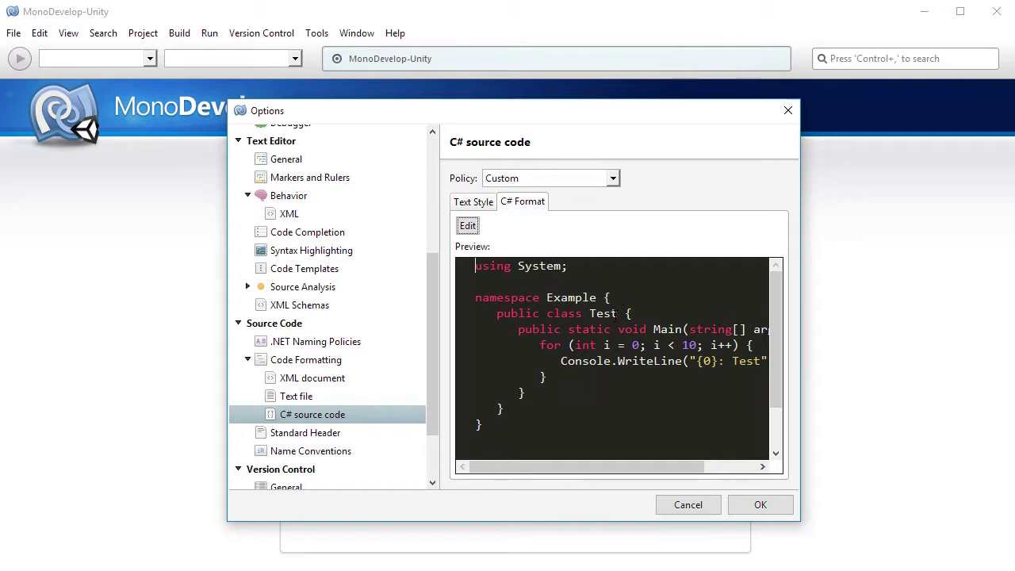
left_click(652, 315)
left_click(503, 319)
left_click(649, 315)
Edit the C# format profile and try toggling indentation within namespaces and within classes to compare the preview
left_click(468, 226)
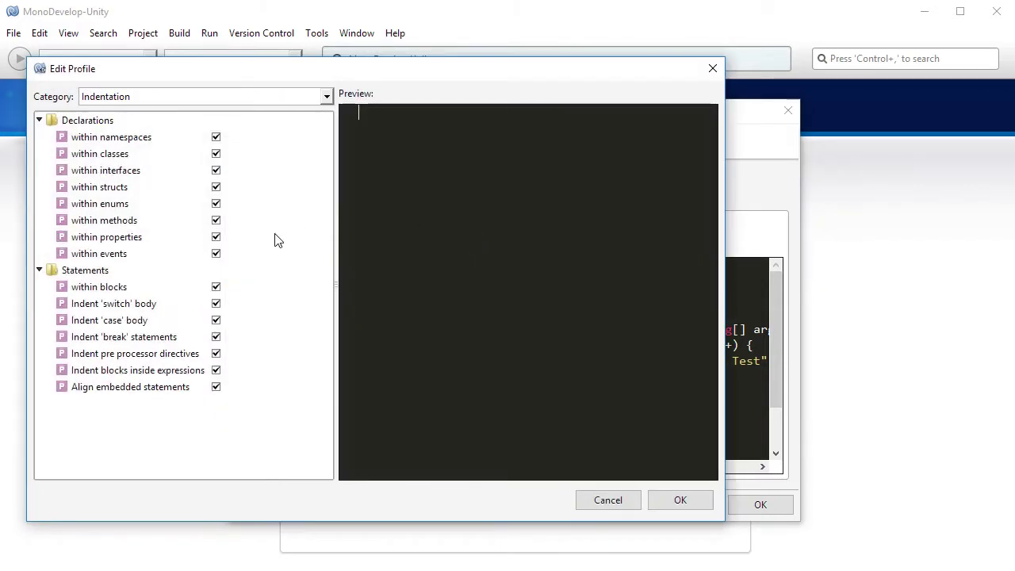
left_click(100, 139)
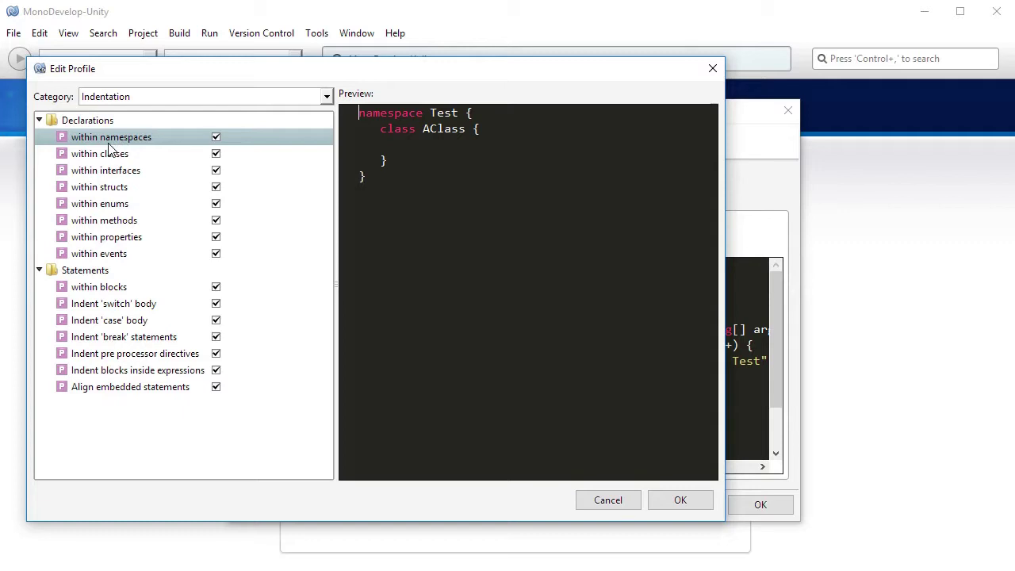
left_click(216, 138)
left_click(216, 137)
left_click(216, 137)
left_click(215, 137)
left_click(216, 154)
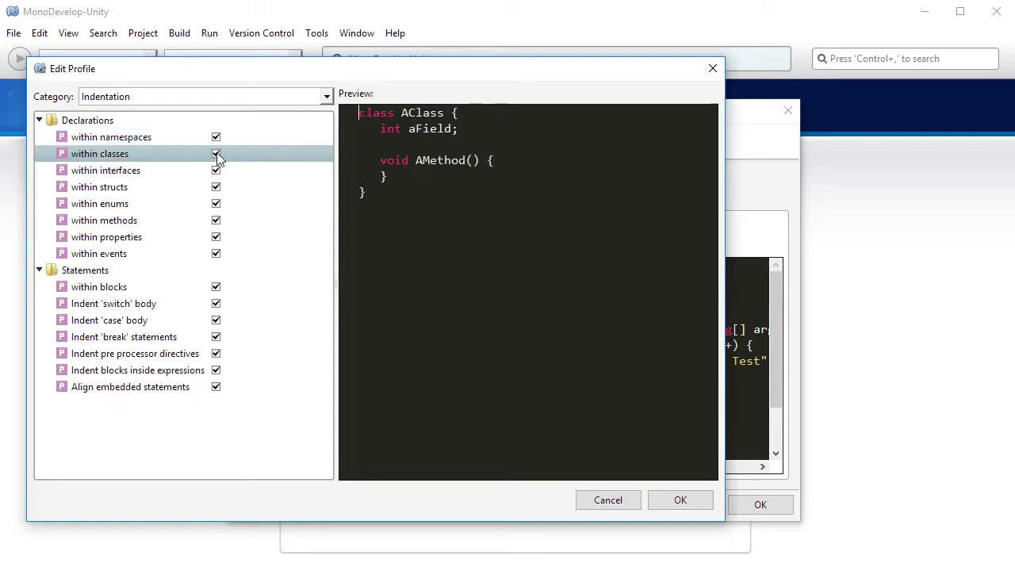
left_click(215, 154)
left_click(216, 154)
left_click(216, 153)
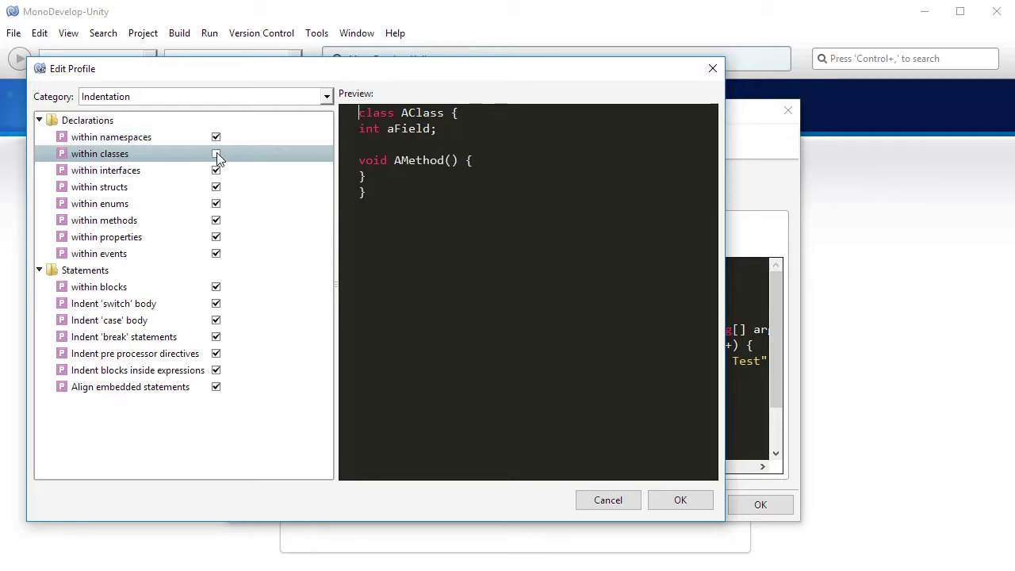
Try Next line and Next line shifted brace placement for class declarations, and set it back to End of line
left_click(193, 98)
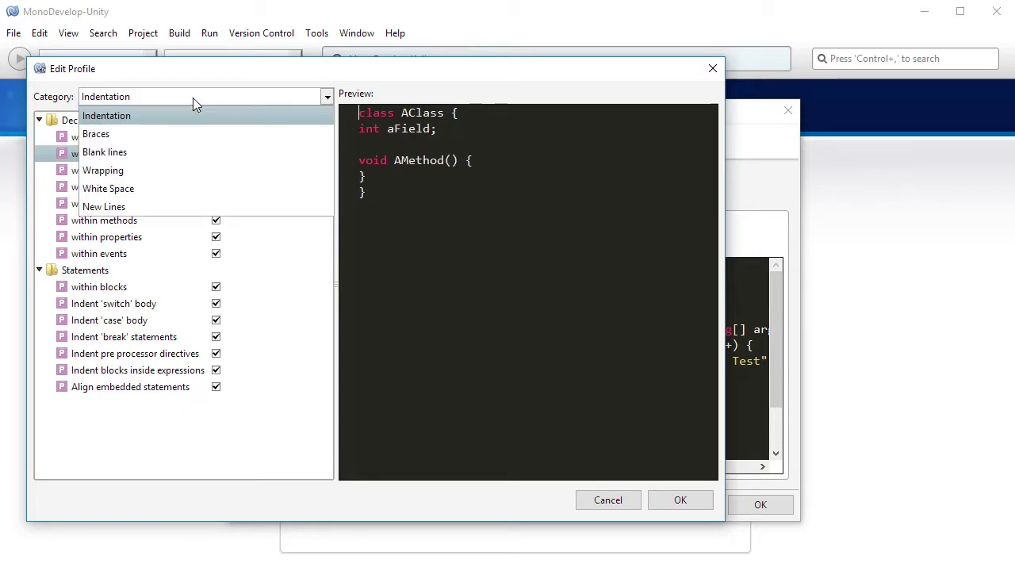
left_click(162, 134)
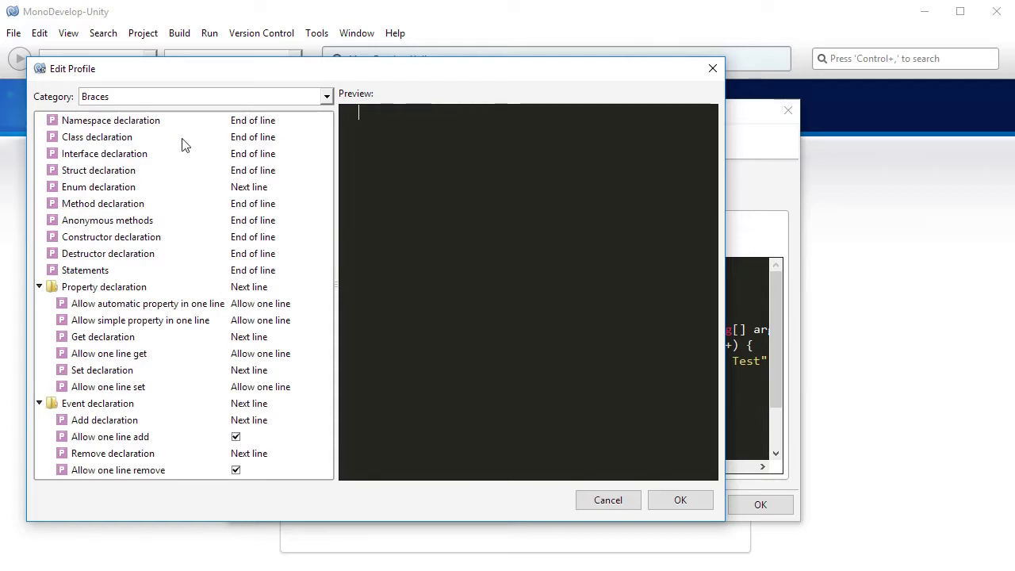
left_click(254, 141)
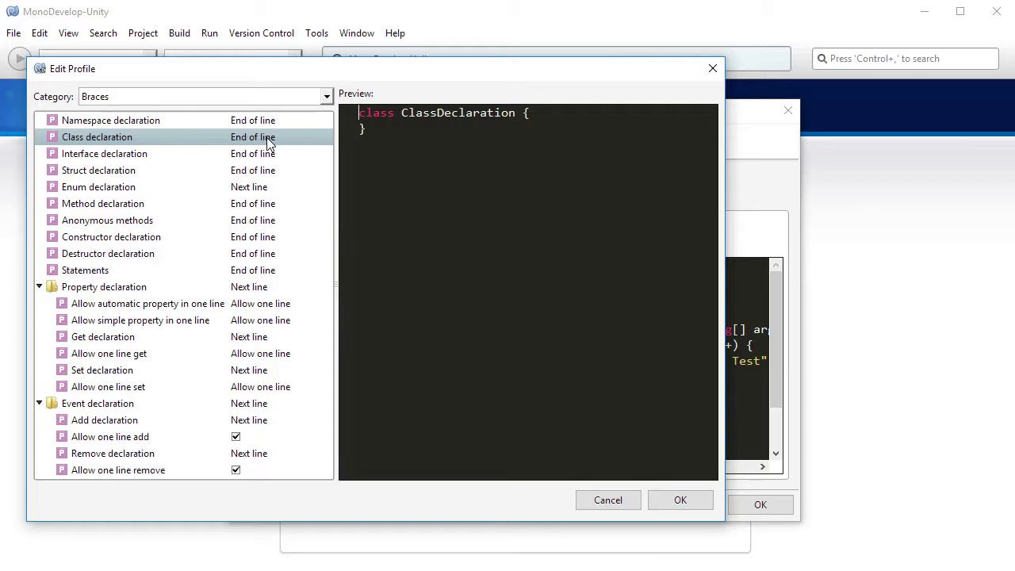
left_click(267, 139)
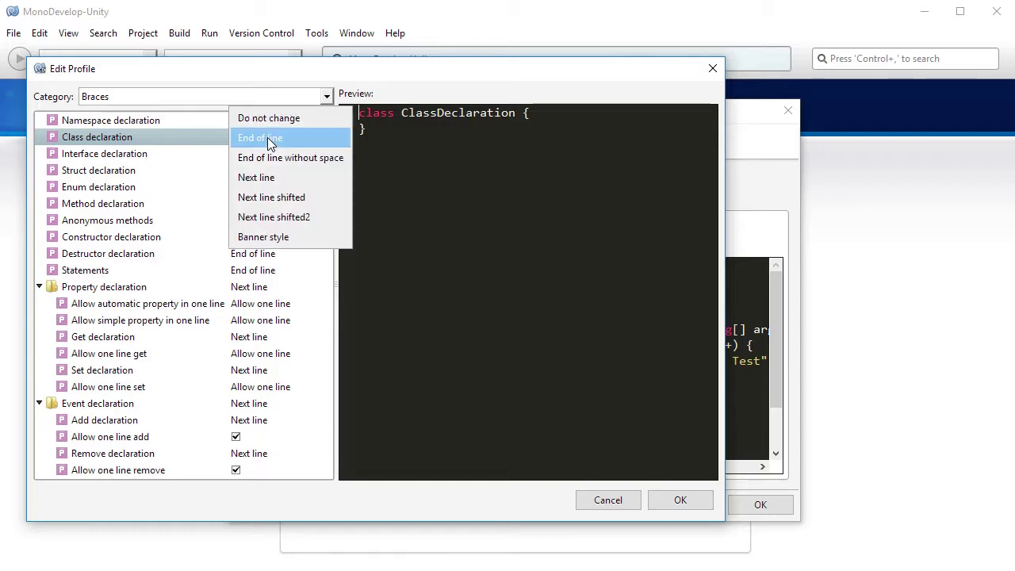
left_click(279, 177)
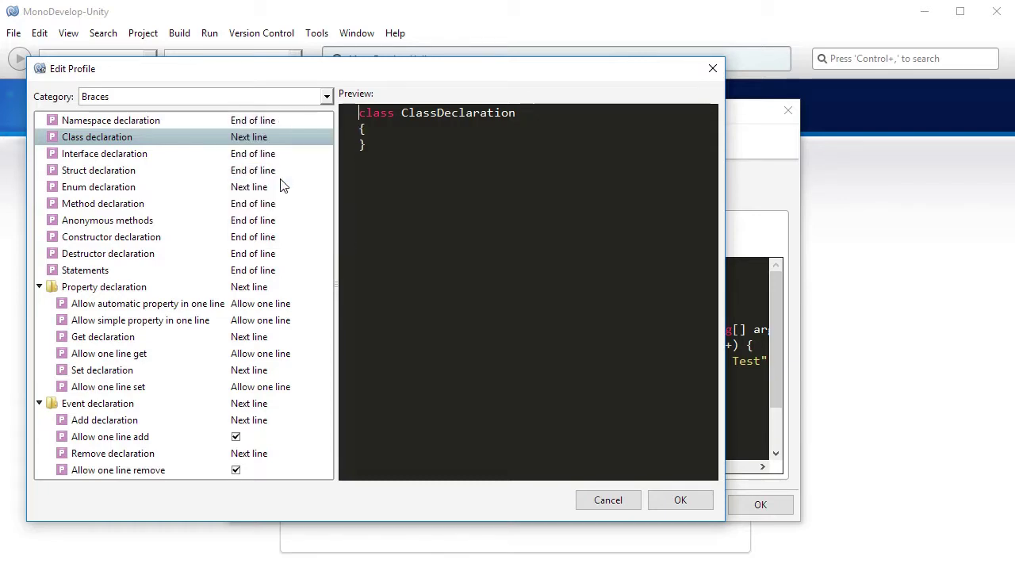
left_click(261, 138)
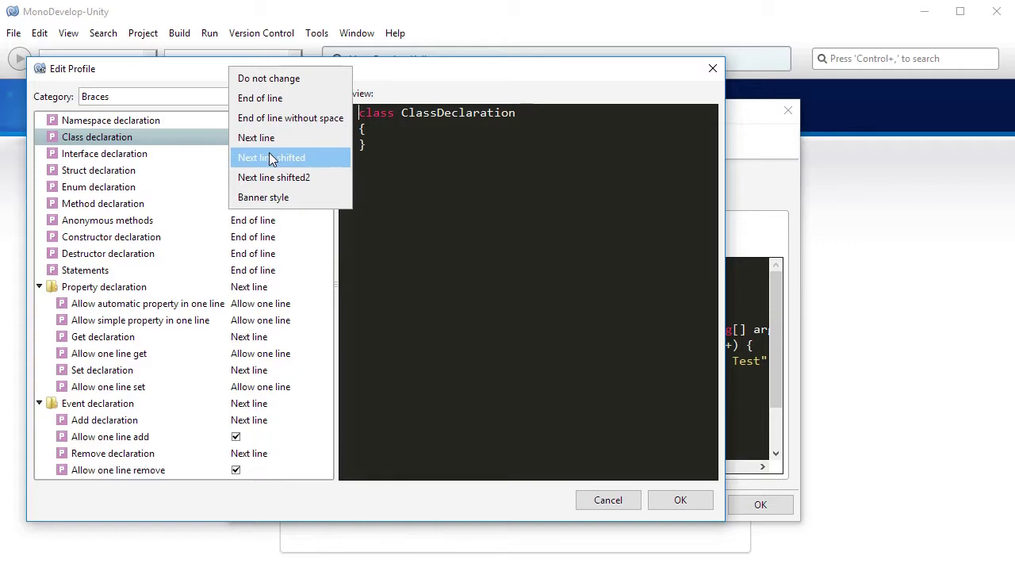
left_click(271, 158)
left_click(262, 139)
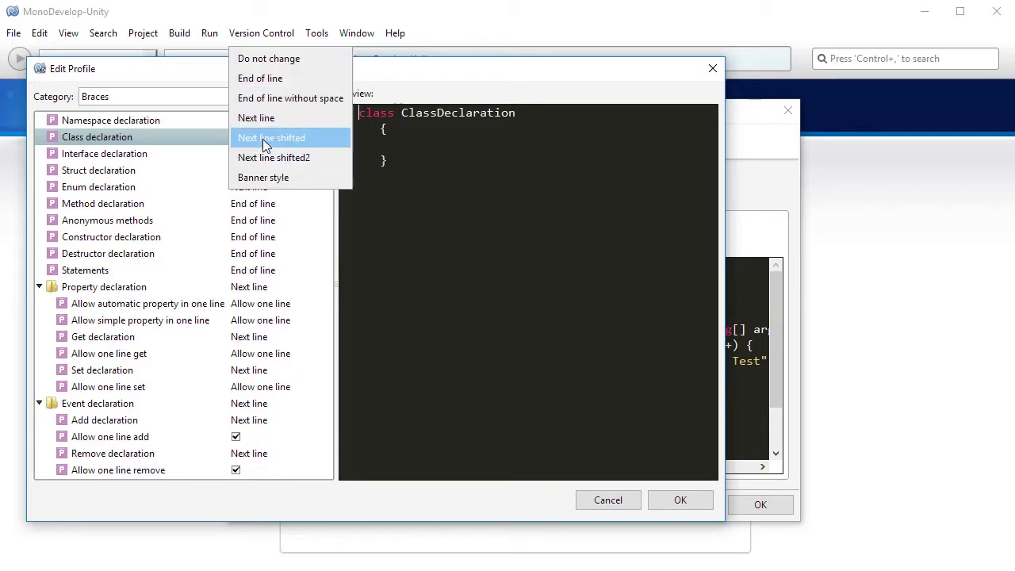
left_click(275, 78)
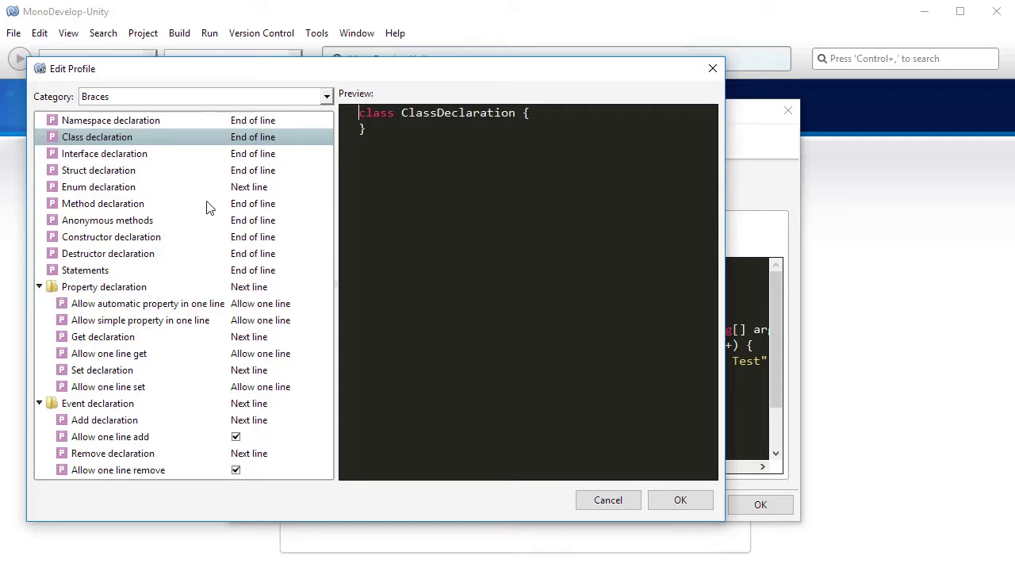
Discard the C# formatting profile edits and leave the options without saving
left_click(265, 97)
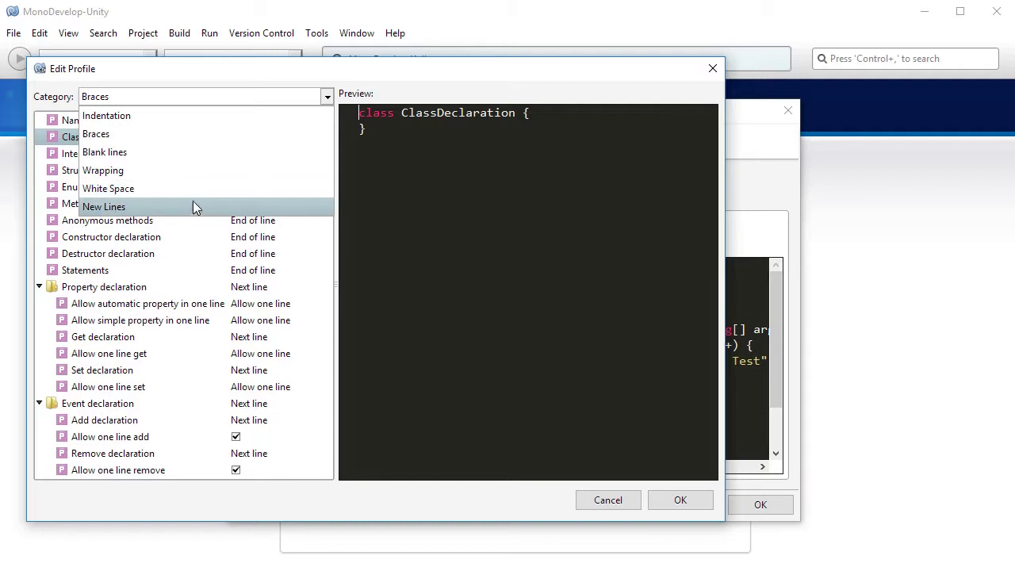
left_click(391, 75)
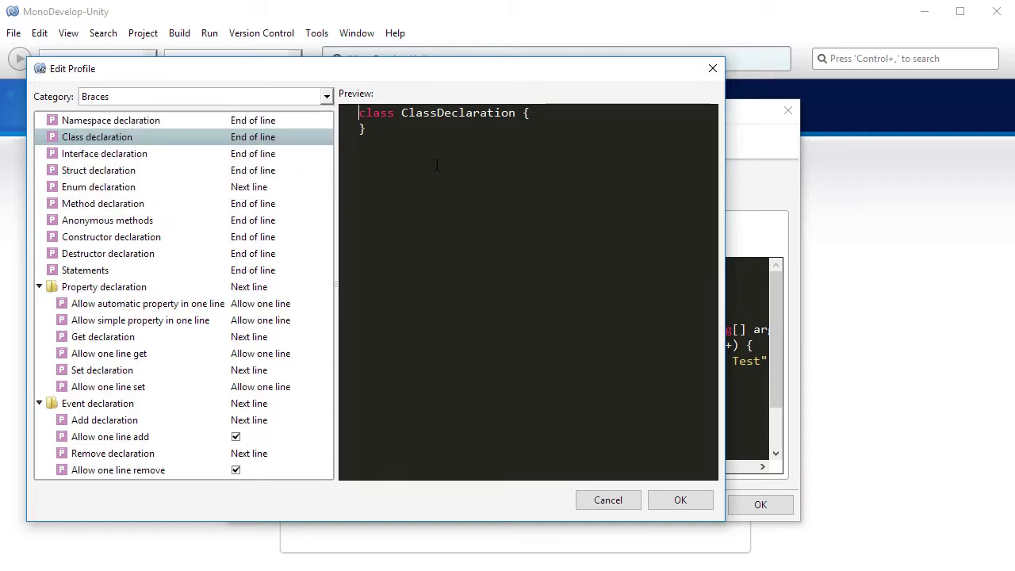
left_click(612, 501)
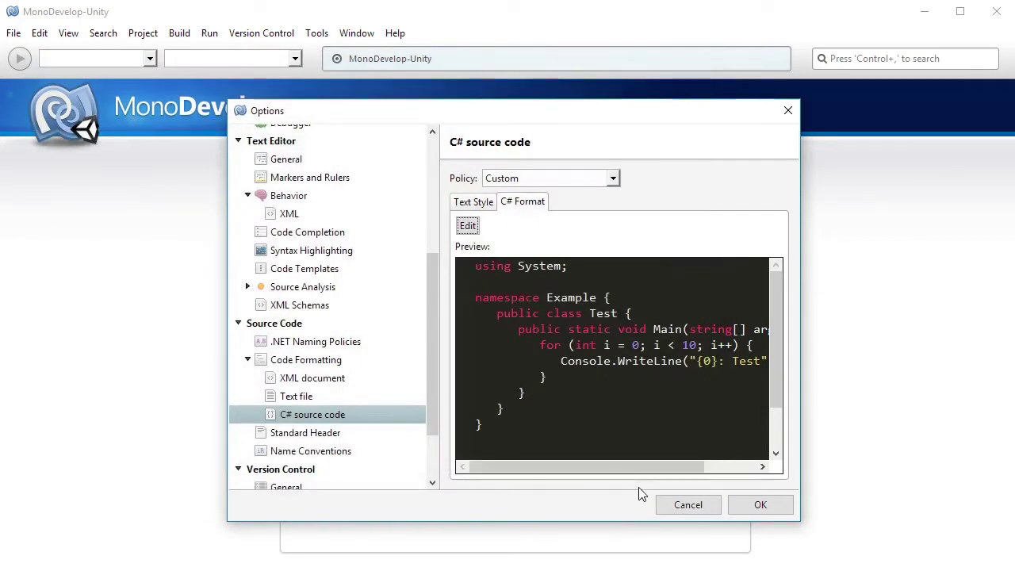
left_click(687, 508)
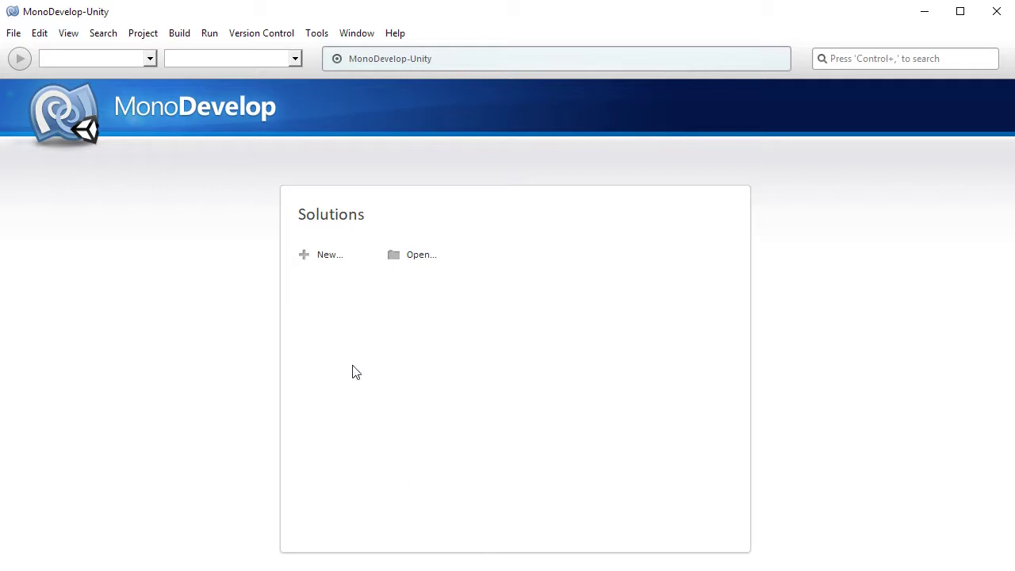
left_click(325, 257)
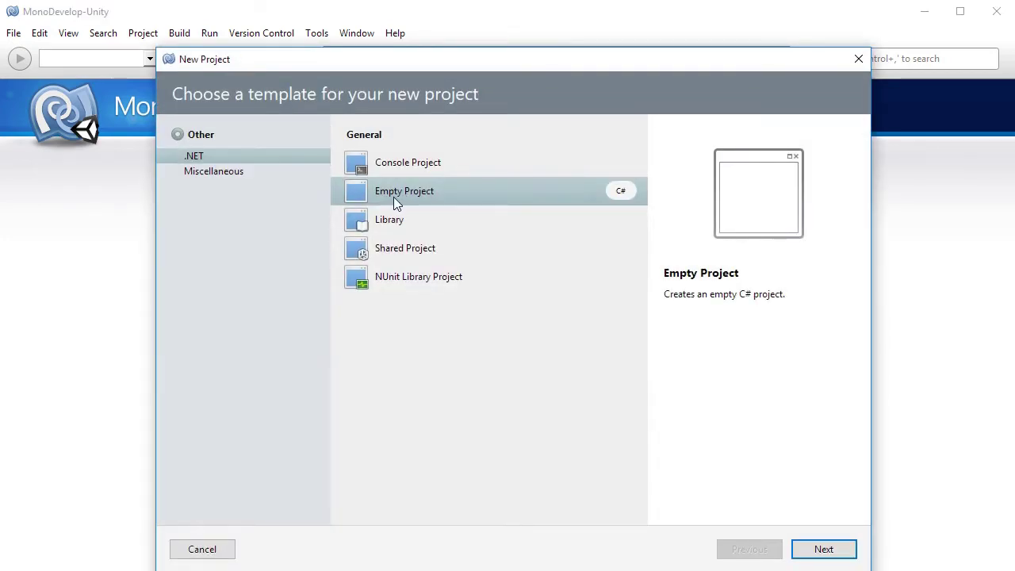
left_click(833, 553)
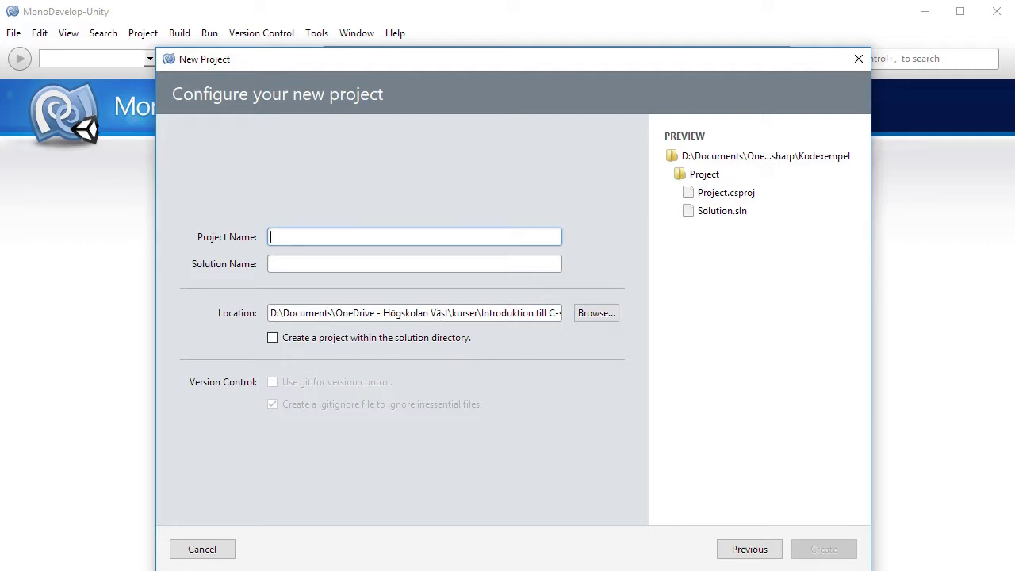
left_click(749, 549)
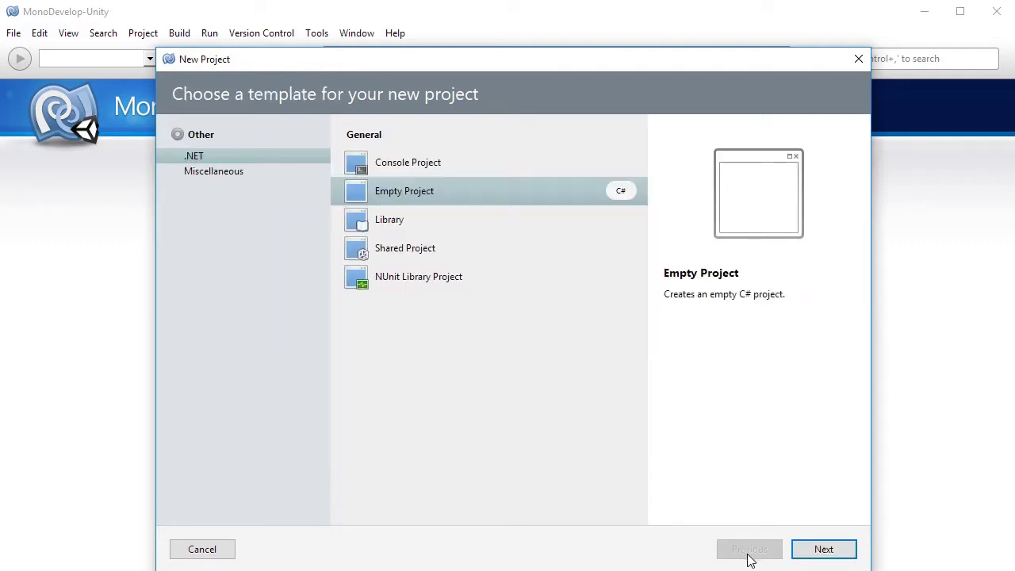
left_click(182, 551)
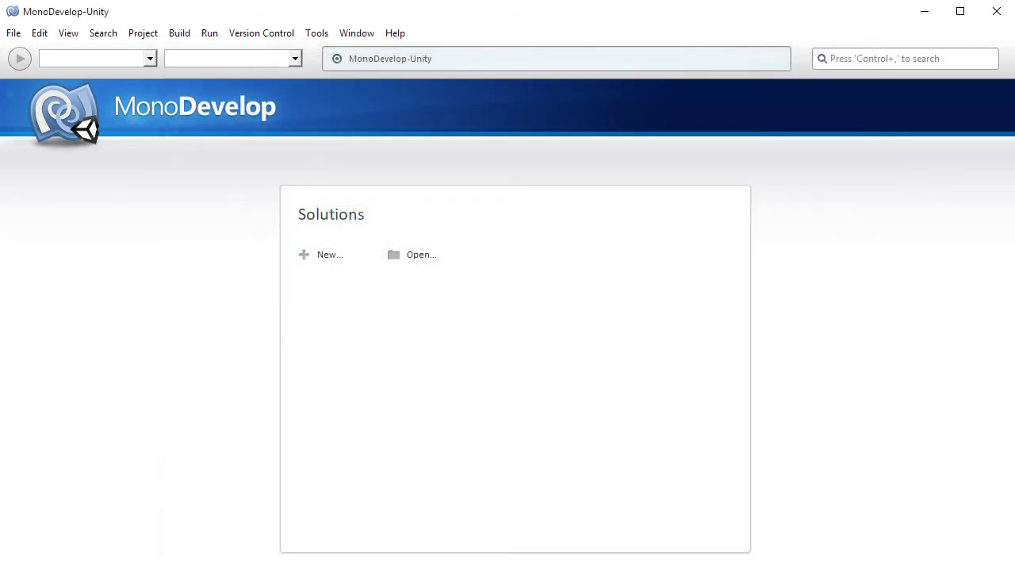
Set the default solution location to the CSharp folder inside the user's home folder and save the options
left_click(318, 34)
left_click(345, 138)
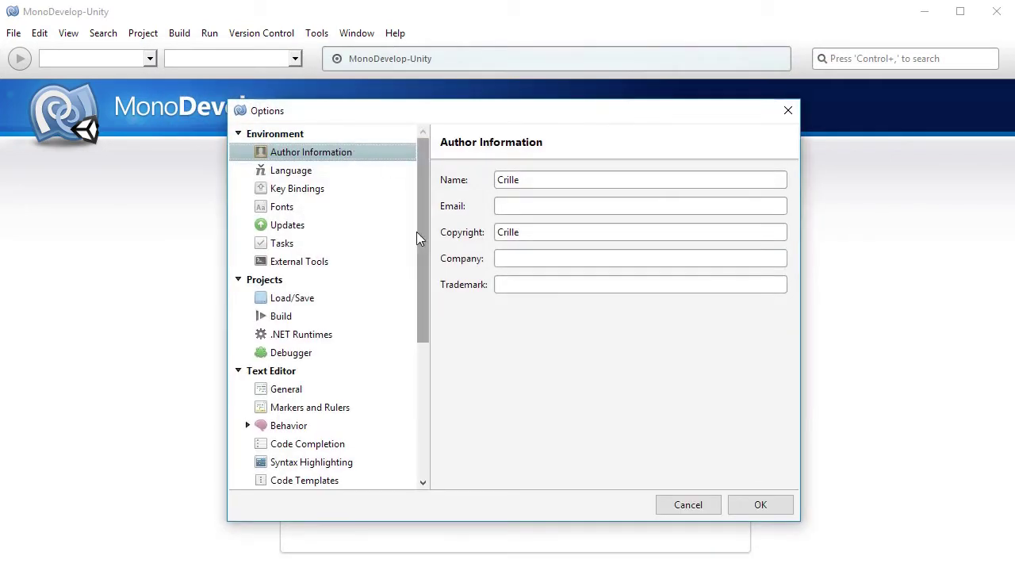
left_click(291, 299)
left_click(766, 197)
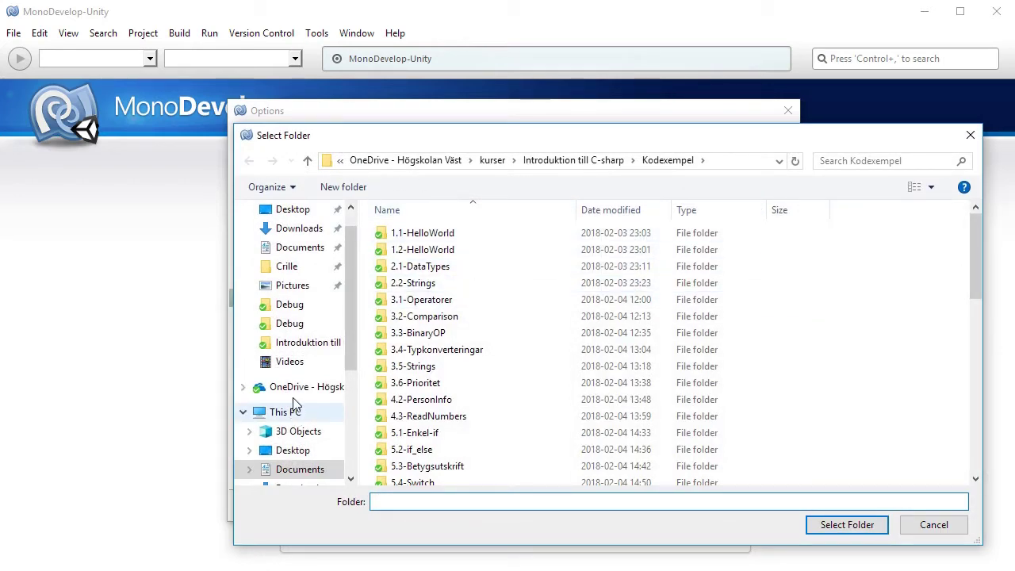
left_click(293, 266)
left_click(461, 314)
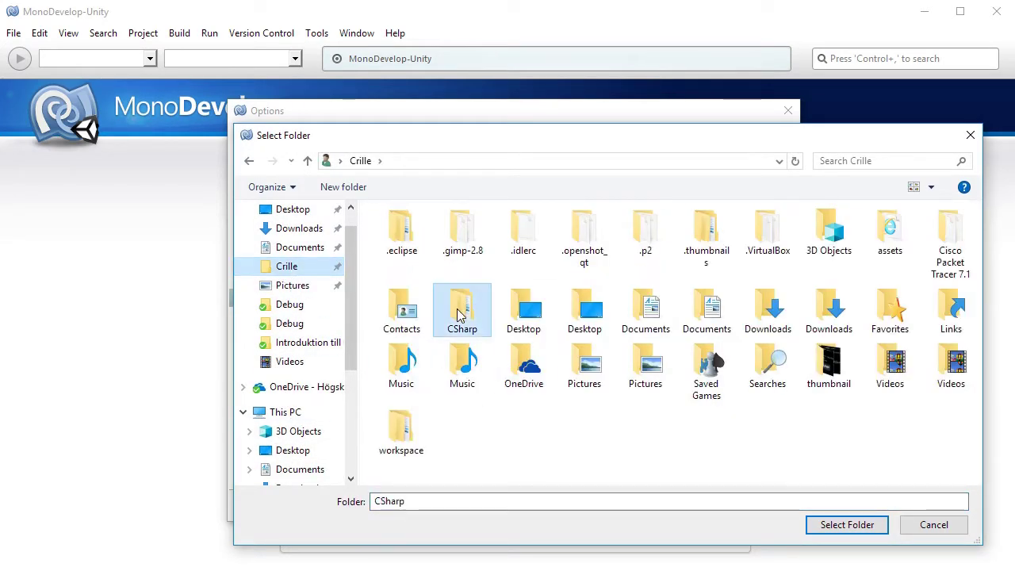
double_click(462, 314)
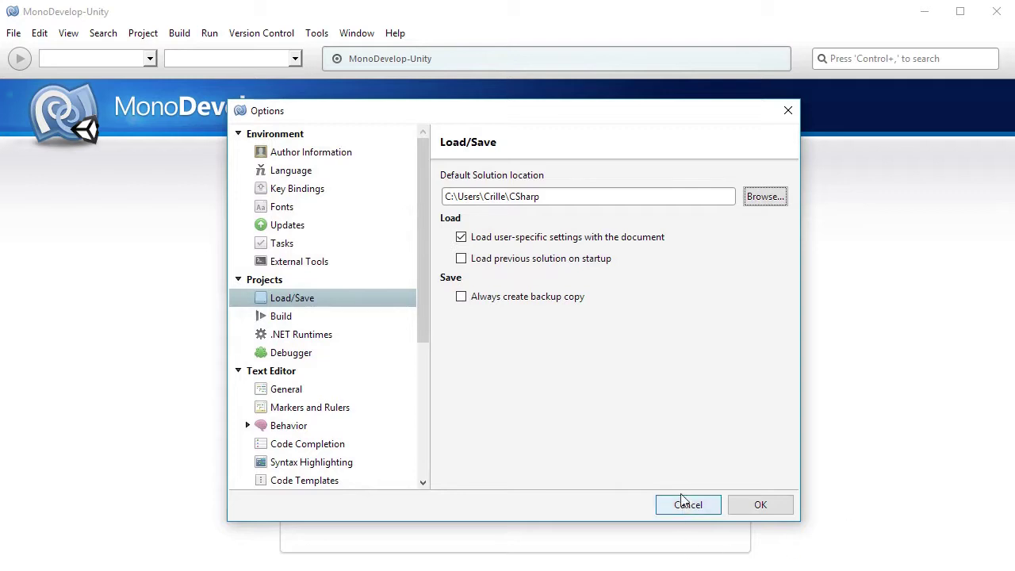
left_click(761, 506)
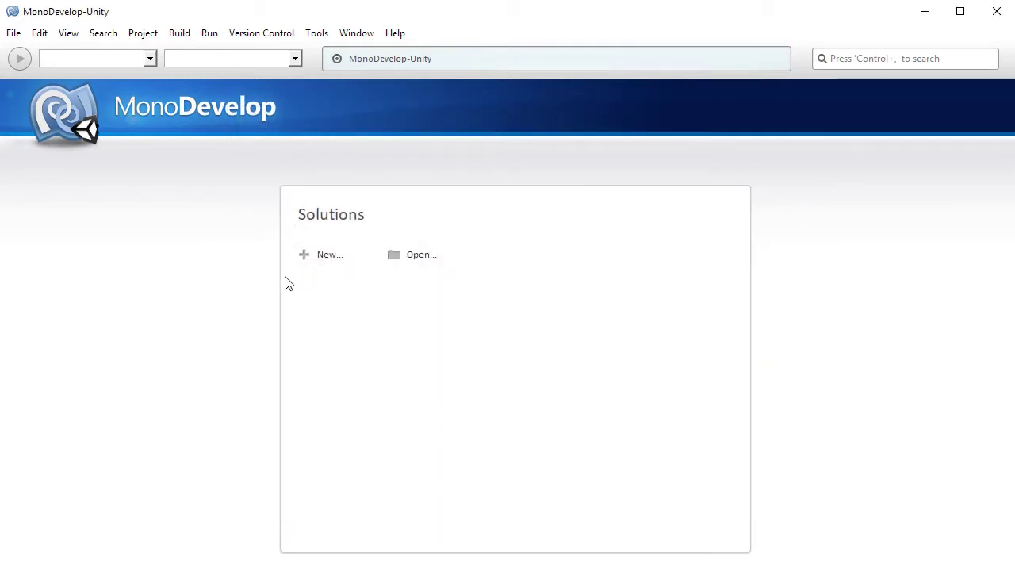
Create an empty C# .NET project named 1.2-HelloWorld in the default CSharp folder location
left_click(328, 262)
left_click(846, 560)
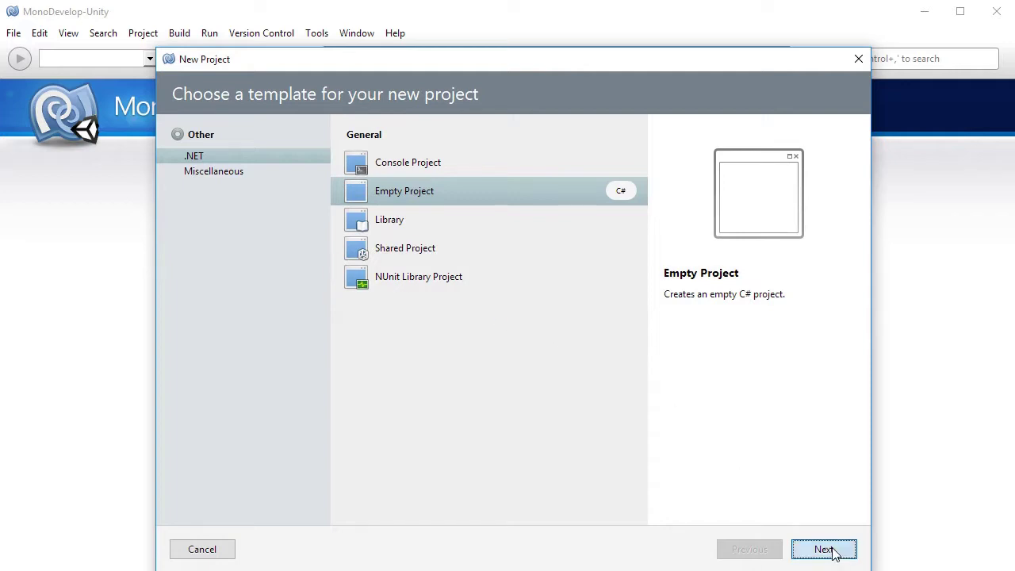
left_click(382, 311)
left_click_drag(382, 311, 209, 310)
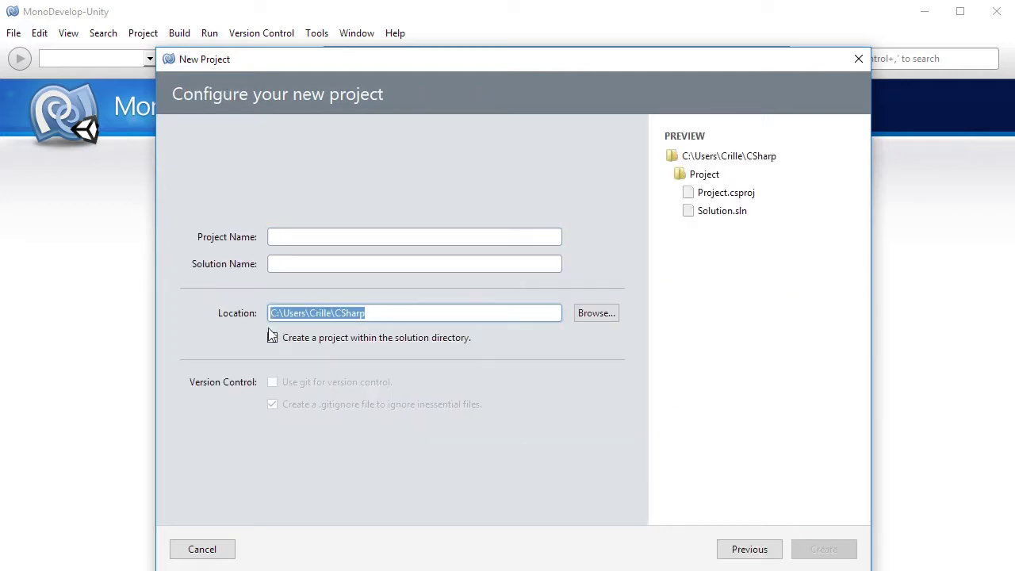
left_click(402, 315)
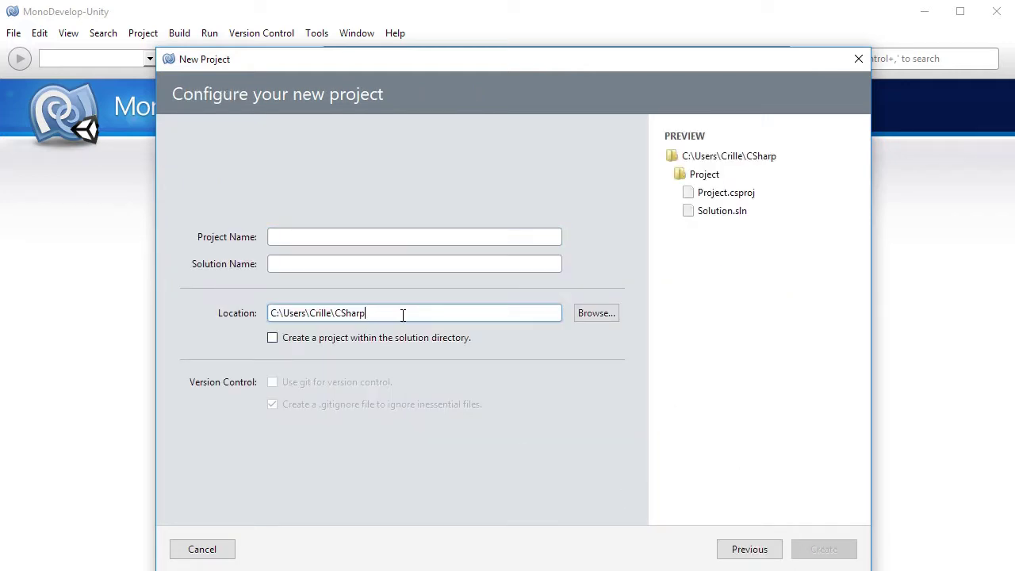
left_click(301, 236)
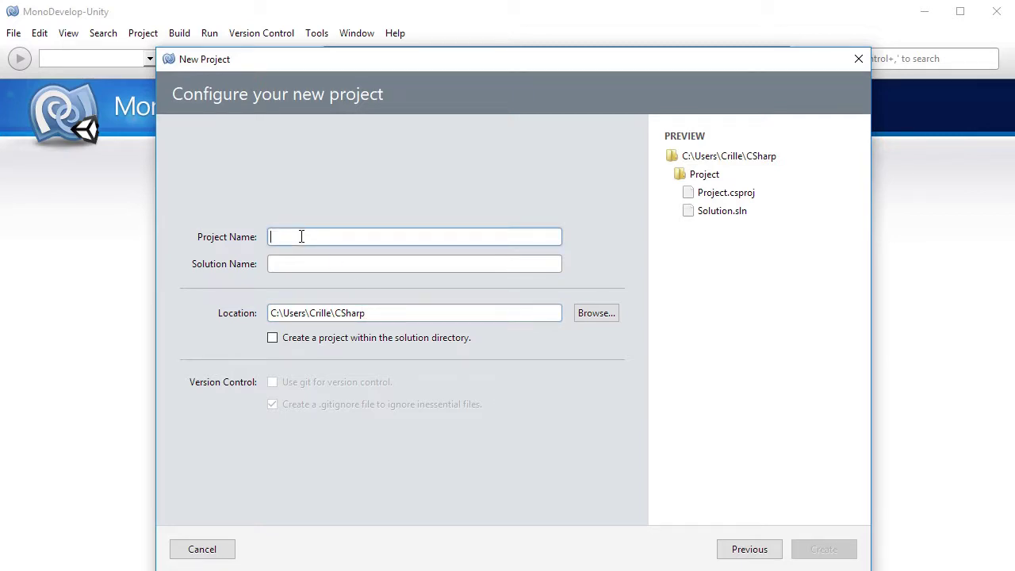
type("1.2-H")
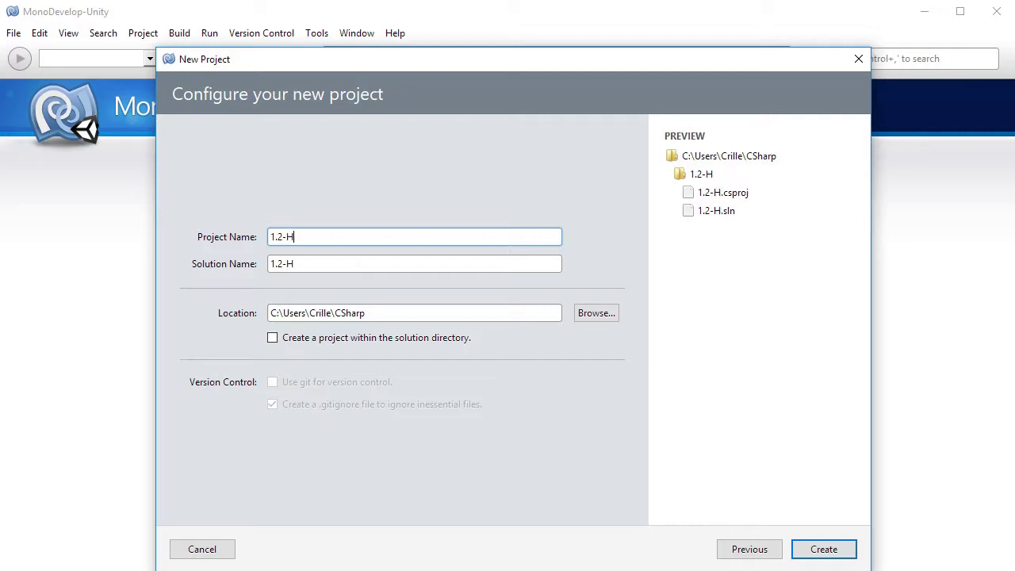
type("elloW")
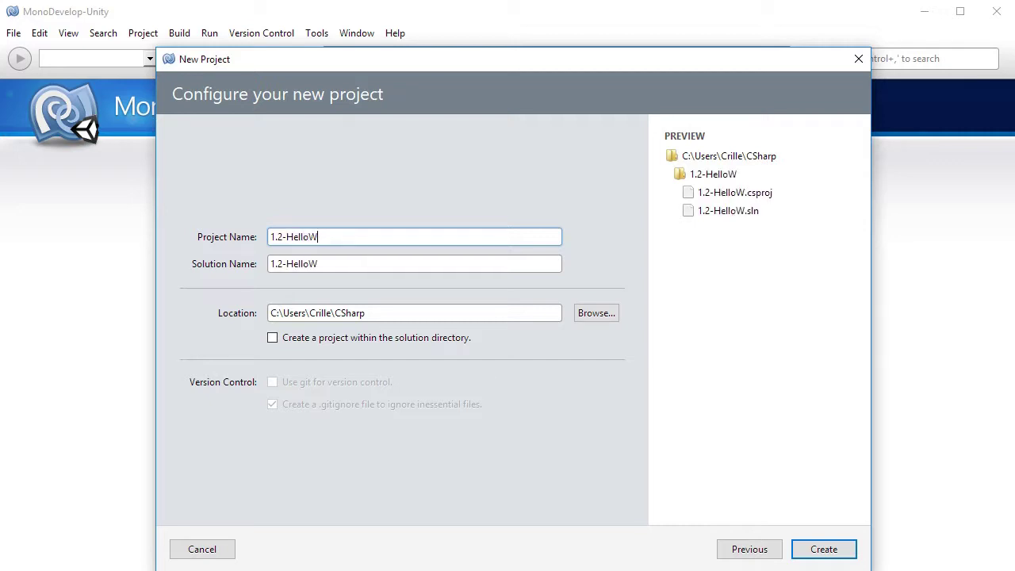
type("orld")
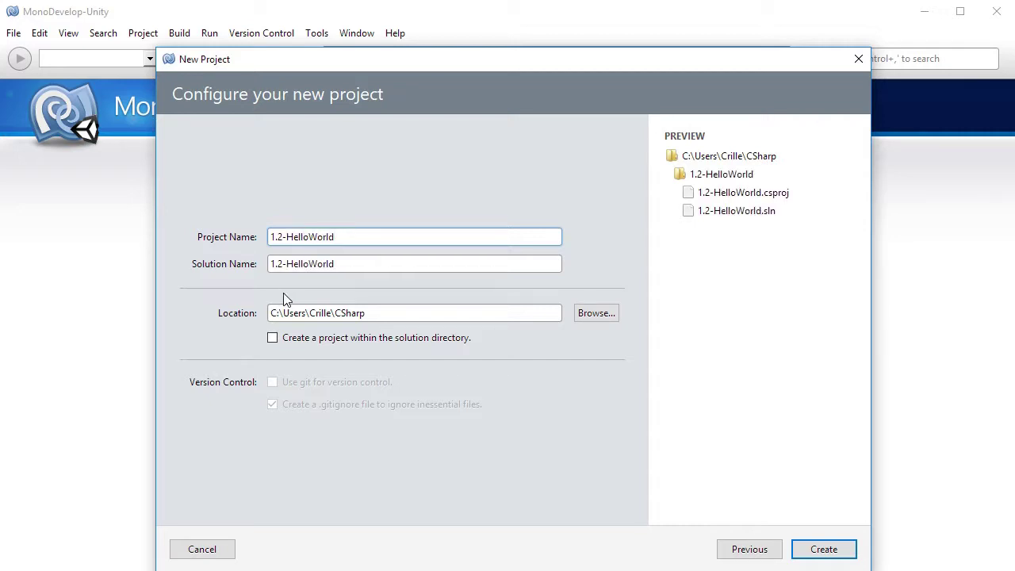
double_click(308, 237)
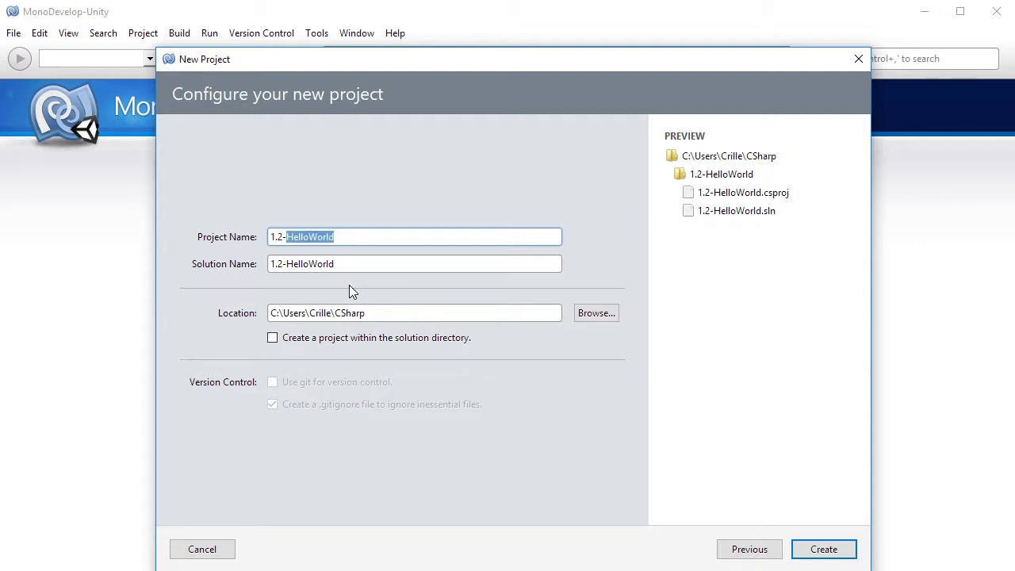
left_click(825, 548)
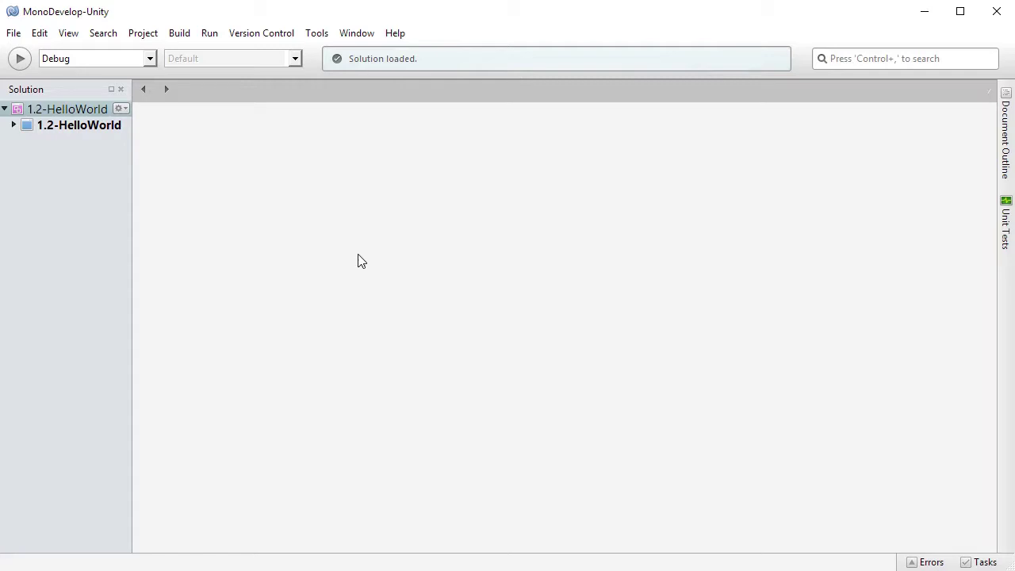
Add a new empty C# file named HelloWorld to the 1.2-HelloWorld project
right_click(99, 129)
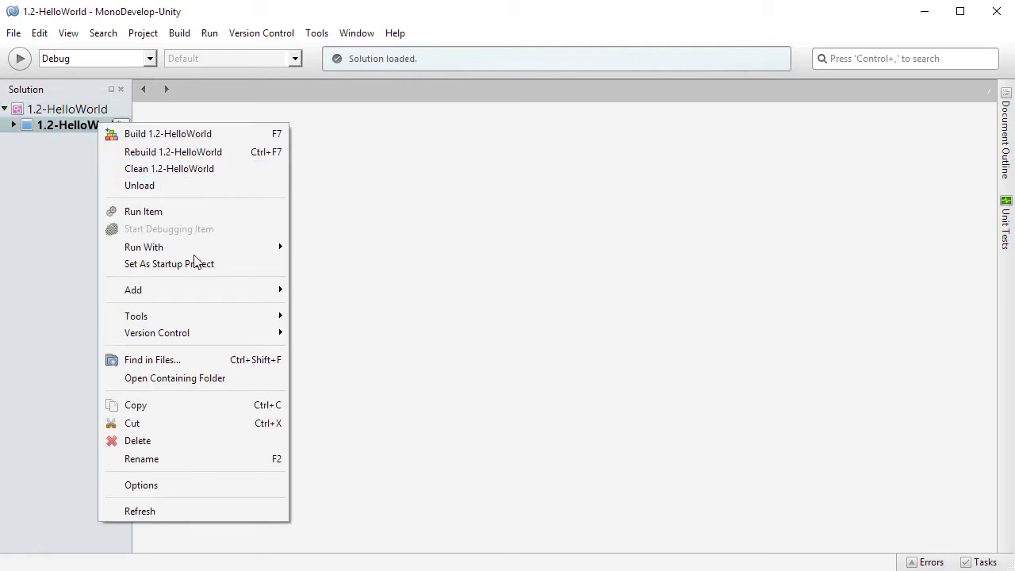
mouse_move(195, 286)
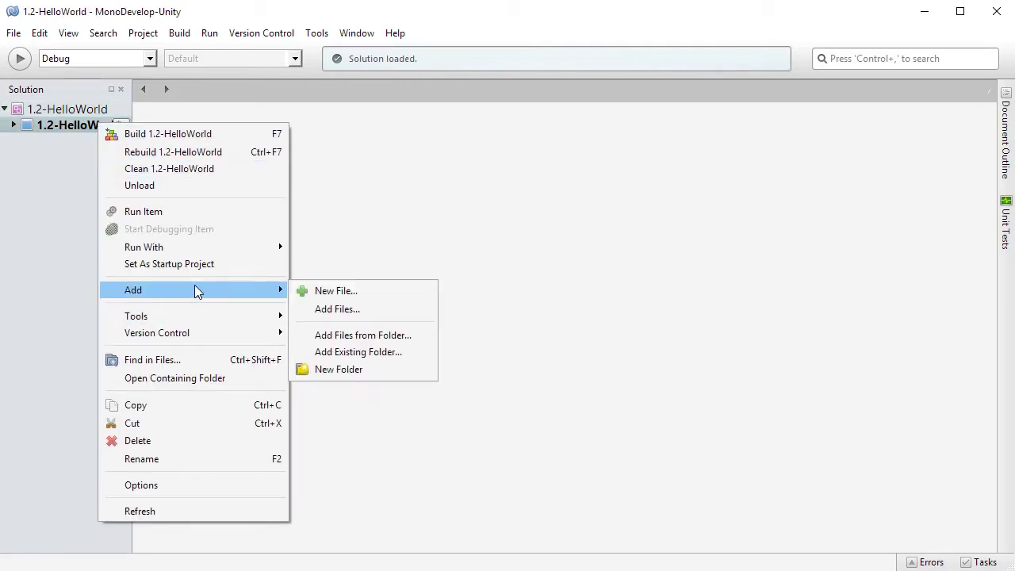
left_click(342, 295)
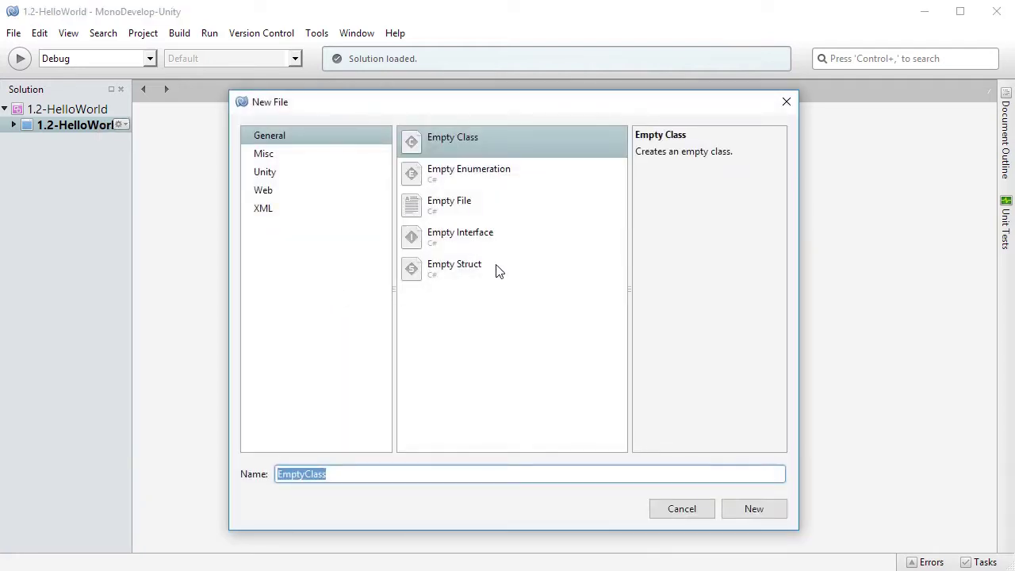
left_click(452, 208)
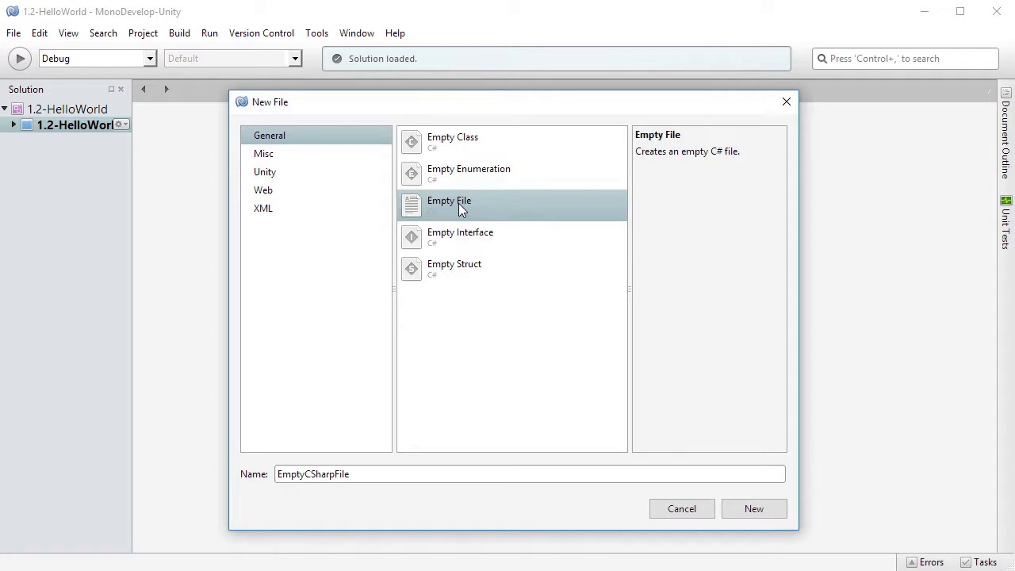
double_click(326, 474)
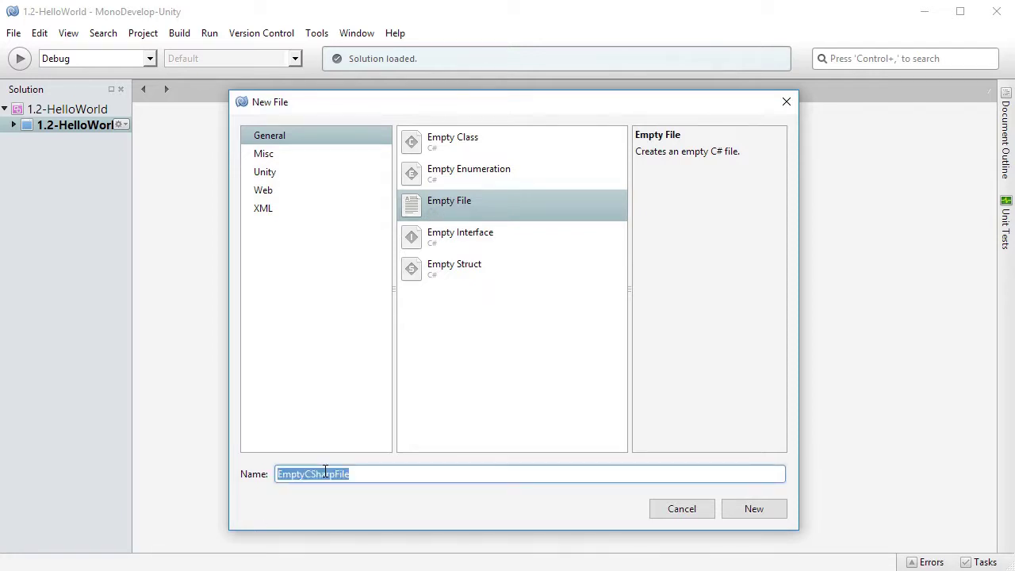
type("HelloWorld")
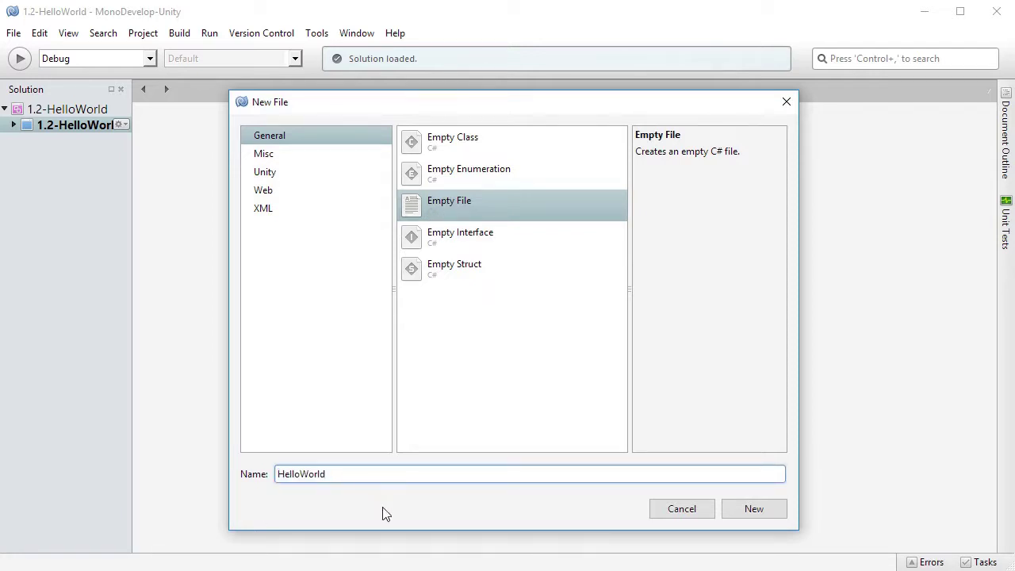
left_click(755, 510)
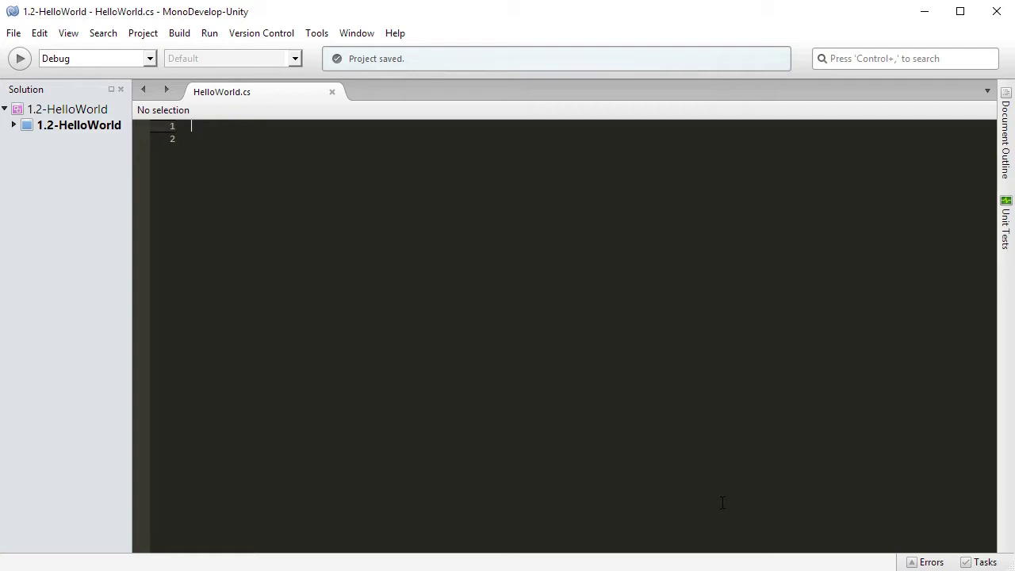
Write the directive "using System;" on the first line of HelloWorld.cs and start a new line below it
type("using ")
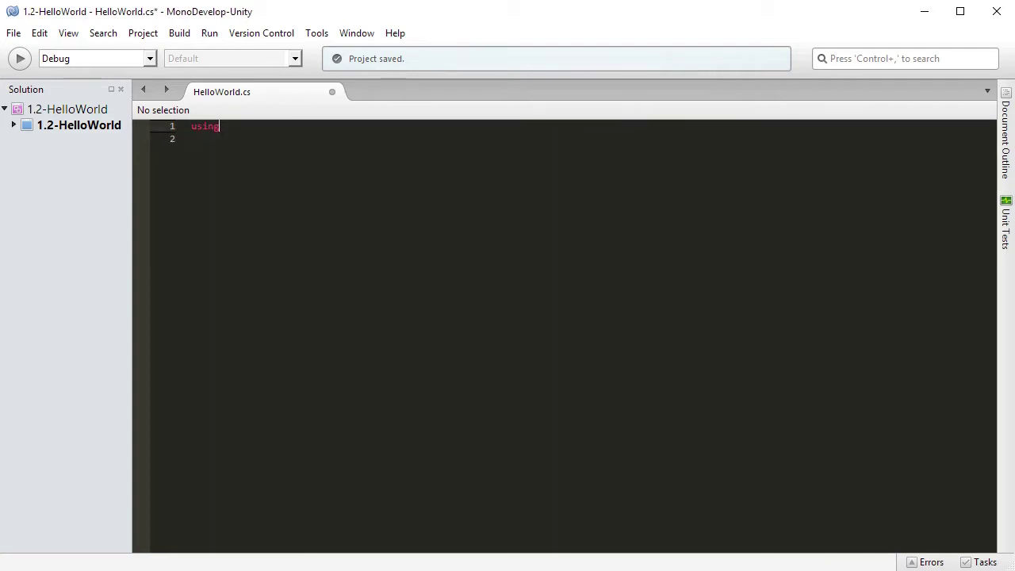
type("System;")
key("Return")
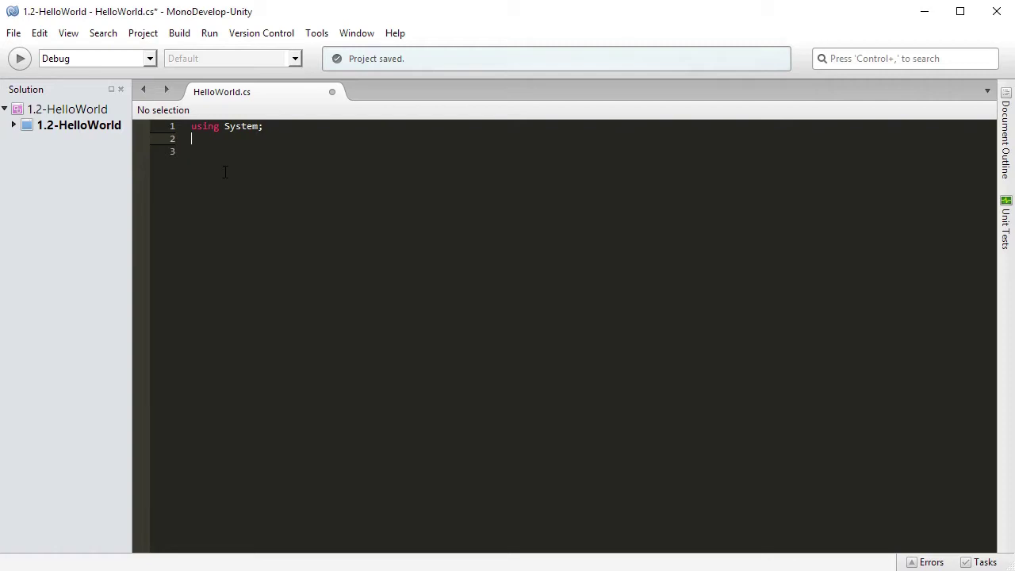
Set the text editor font to Consolas size 12 in the options and save the change
left_click(317, 33)
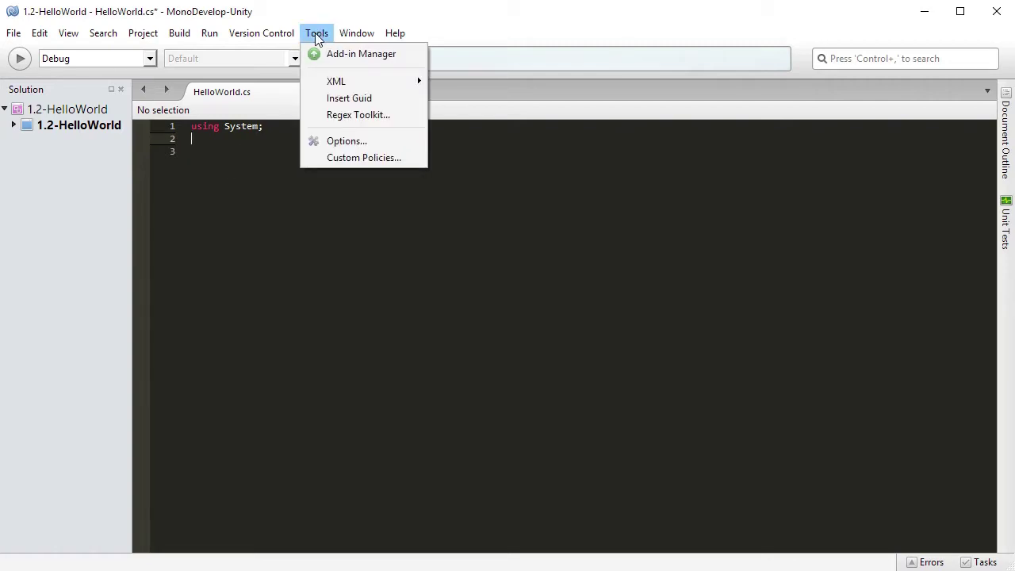
left_click(367, 140)
left_click(333, 207)
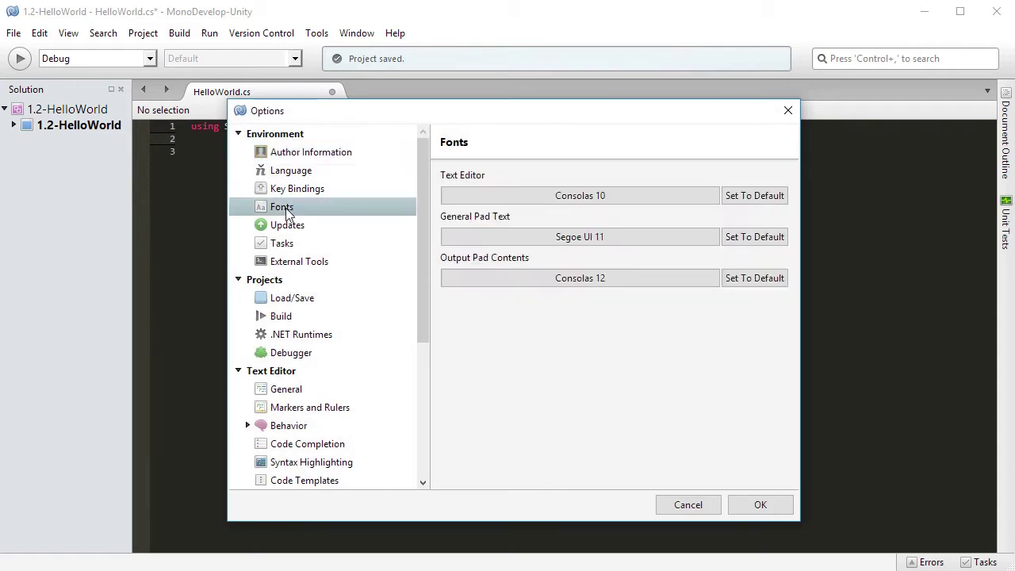
left_click(607, 197)
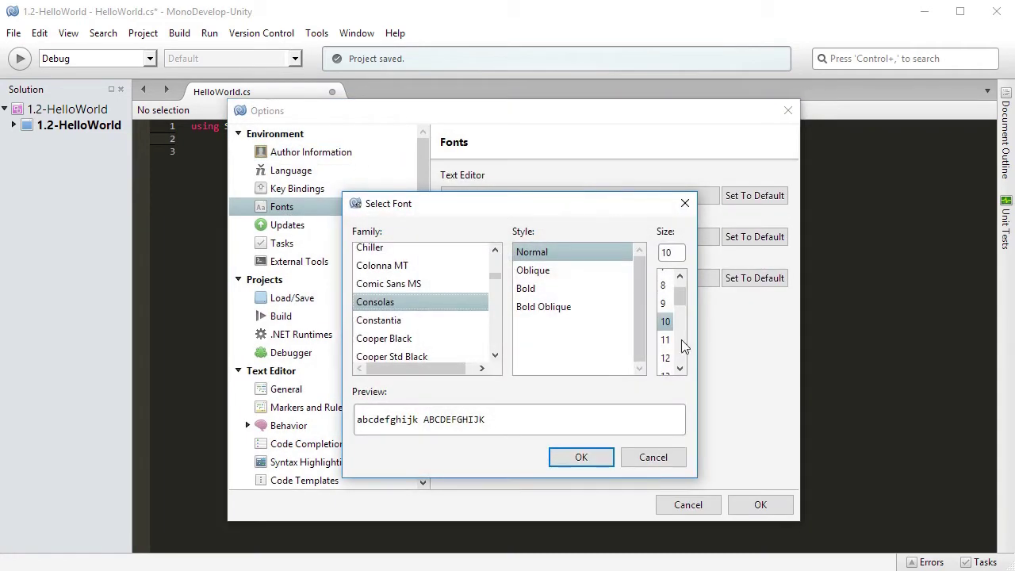
left_click(656, 458)
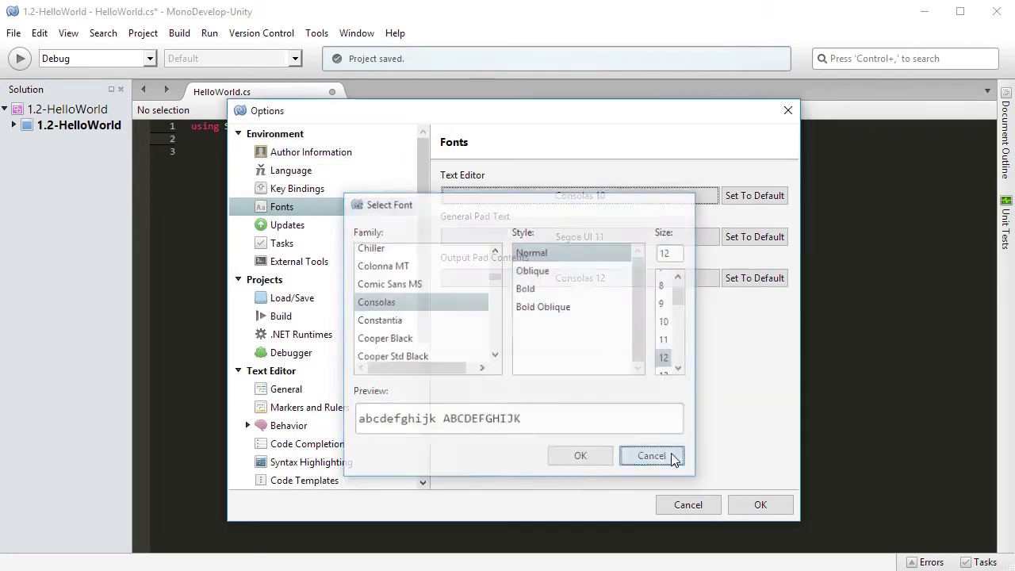
left_click(608, 196)
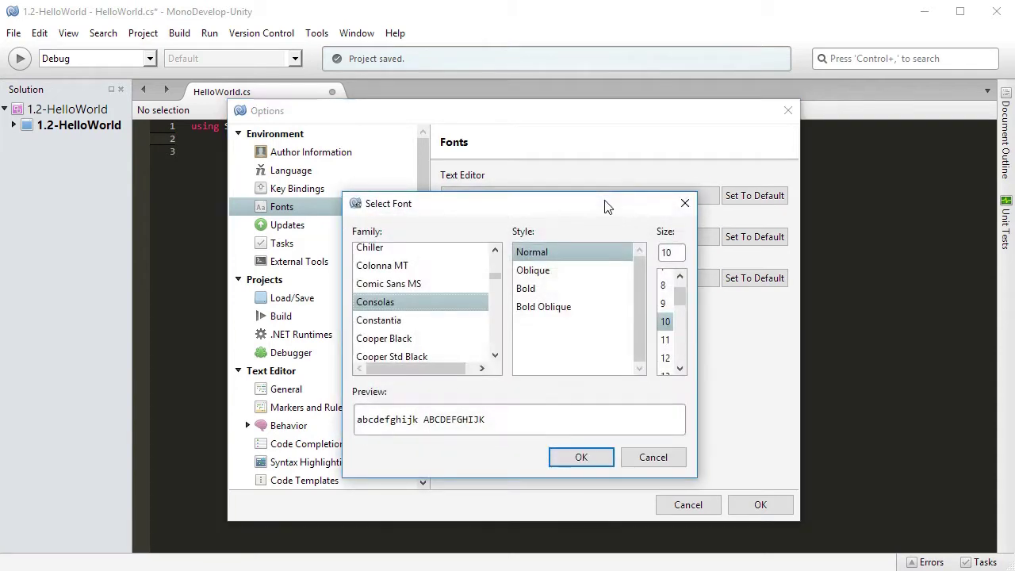
left_click(666, 358)
left_click(580, 457)
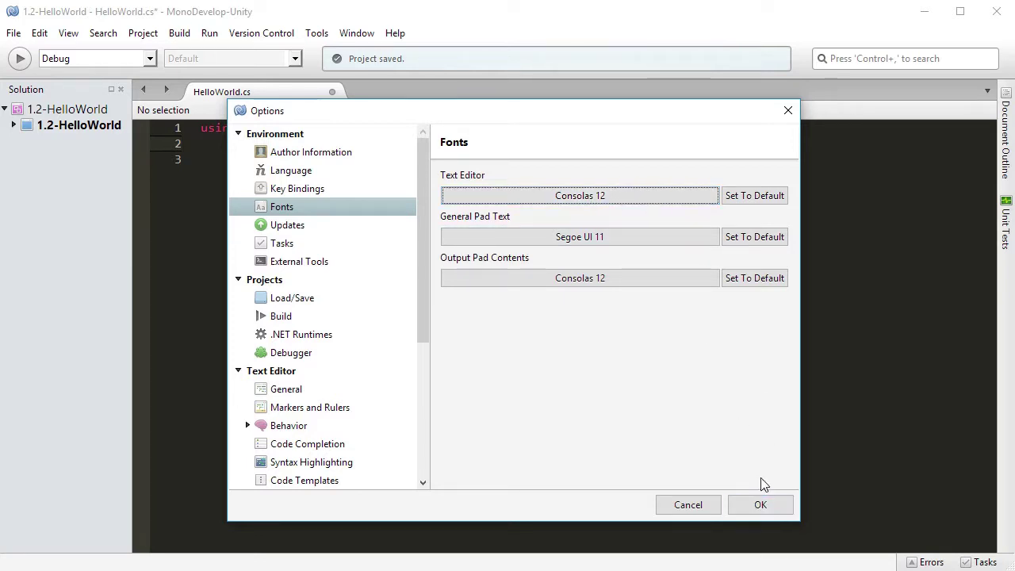
left_click(756, 511)
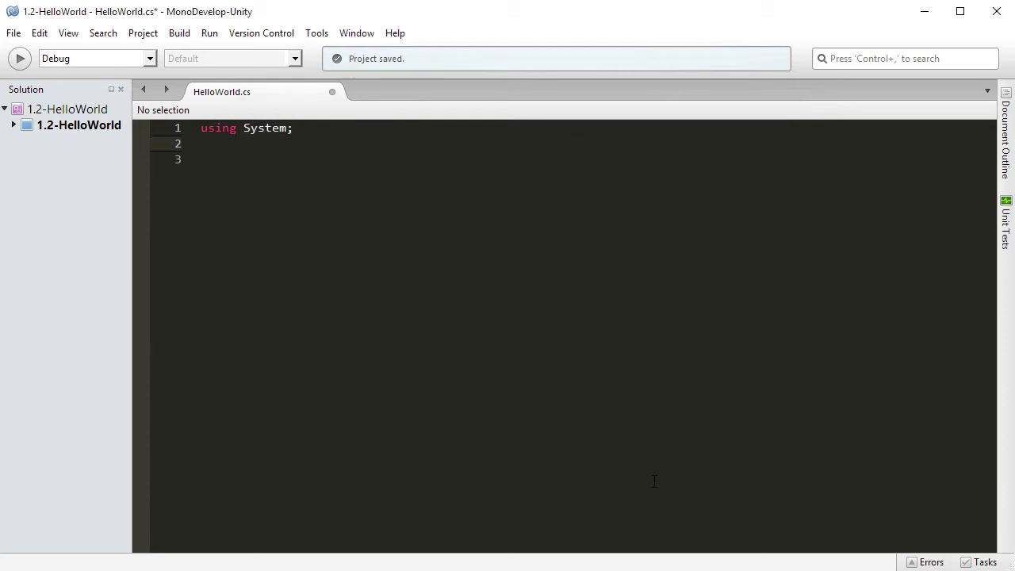
Open the font settings in the options
left_click(317, 33)
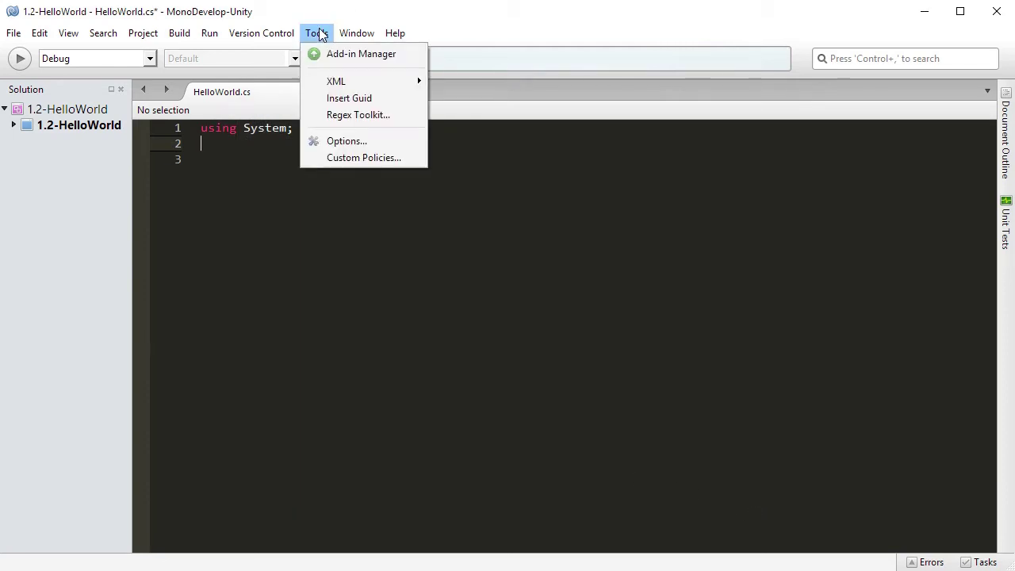
left_click(370, 143)
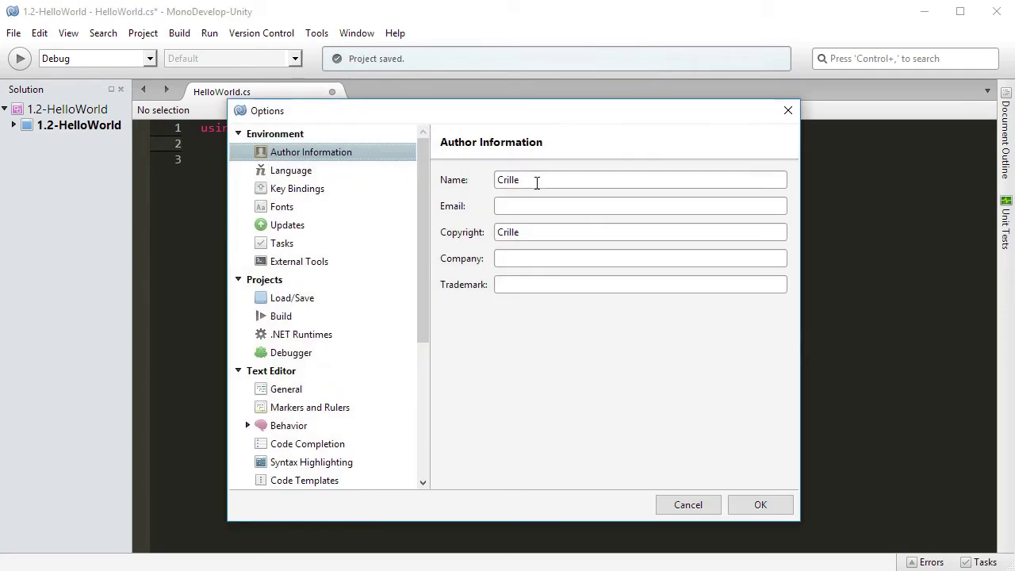
left_click(279, 208)
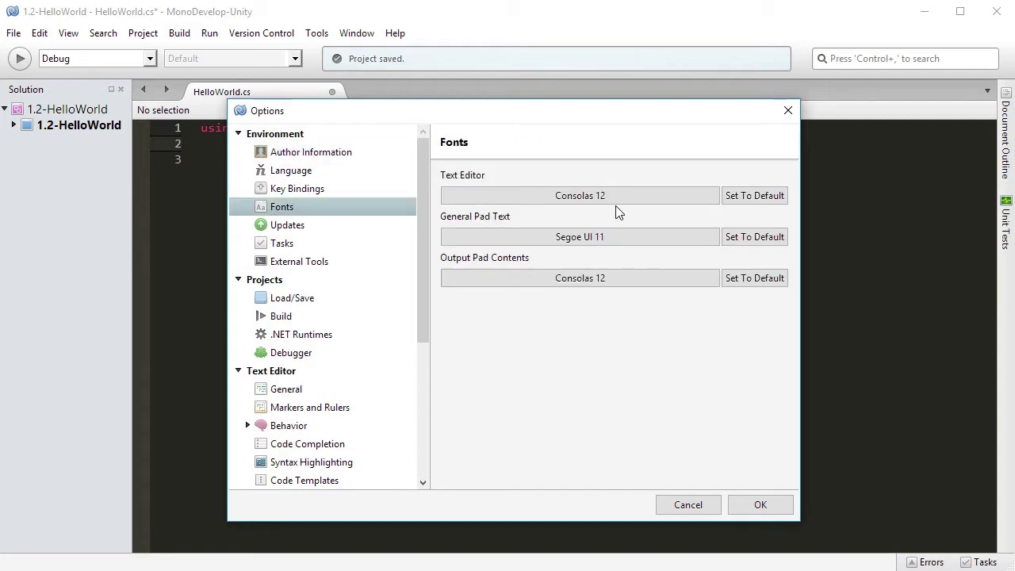